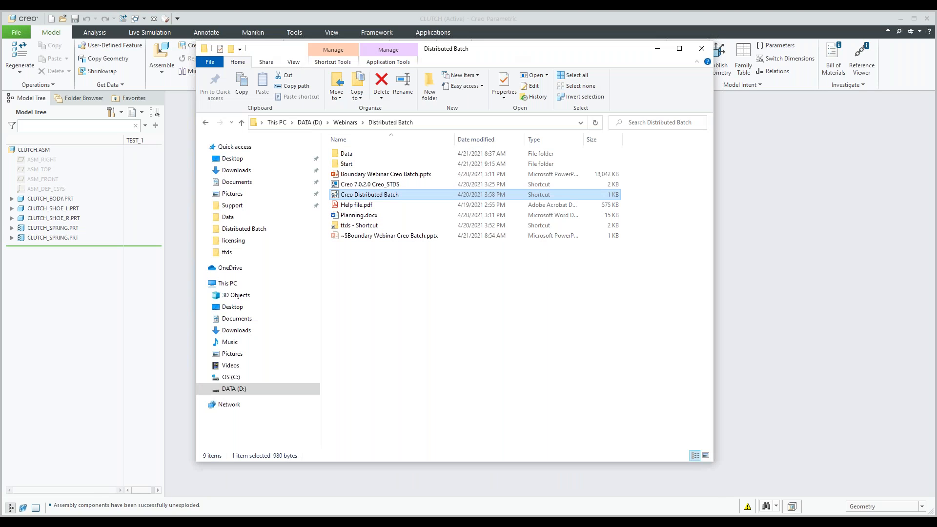
Step: Open the properties of the Creo 7.0.2.0 Creo_STDS shortcut and go to its target's file location
mouse_move(517, 59)
mouse_down()
mouse_move(514, 69)
mouse_move(531, 52)
mouse_up()
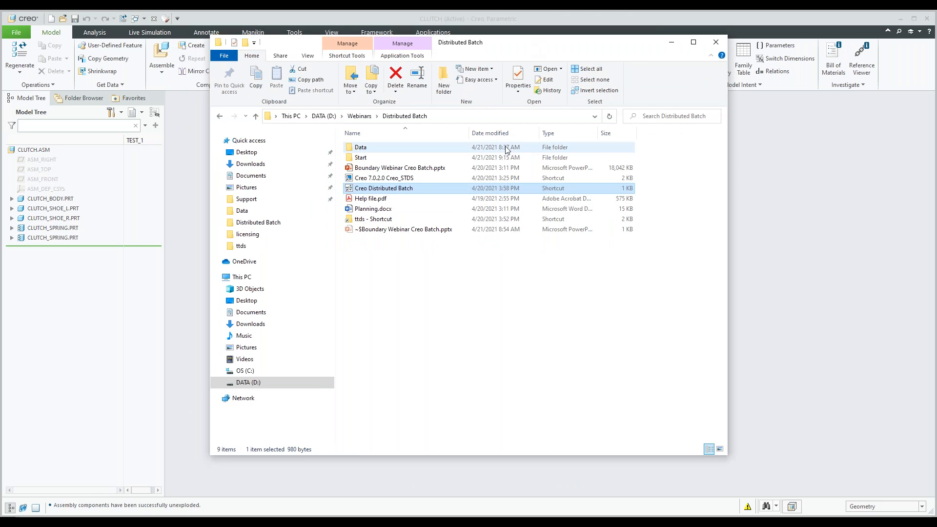
click(375, 179)
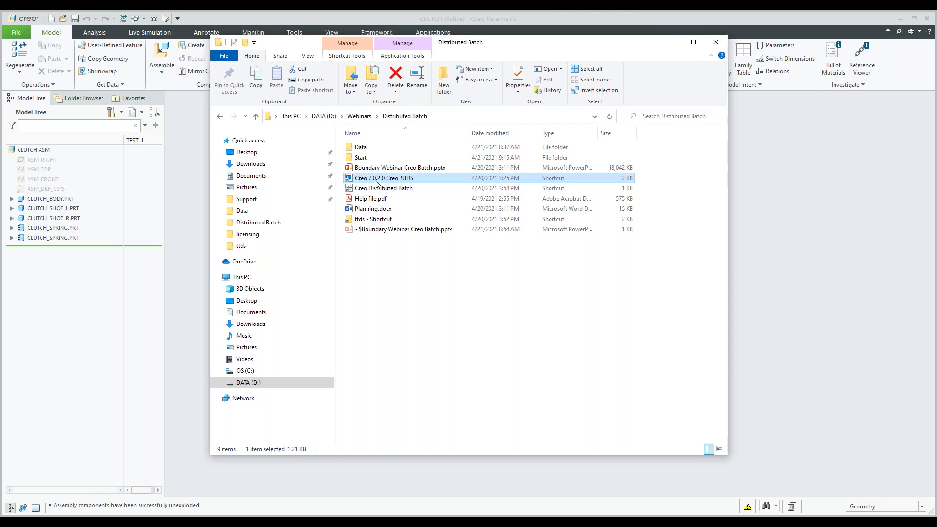
right_click(378, 182)
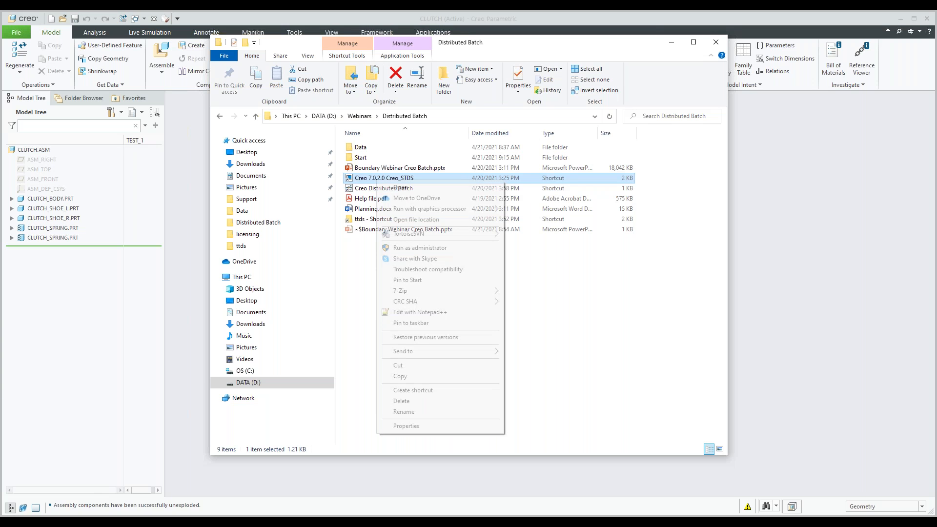
click(397, 426)
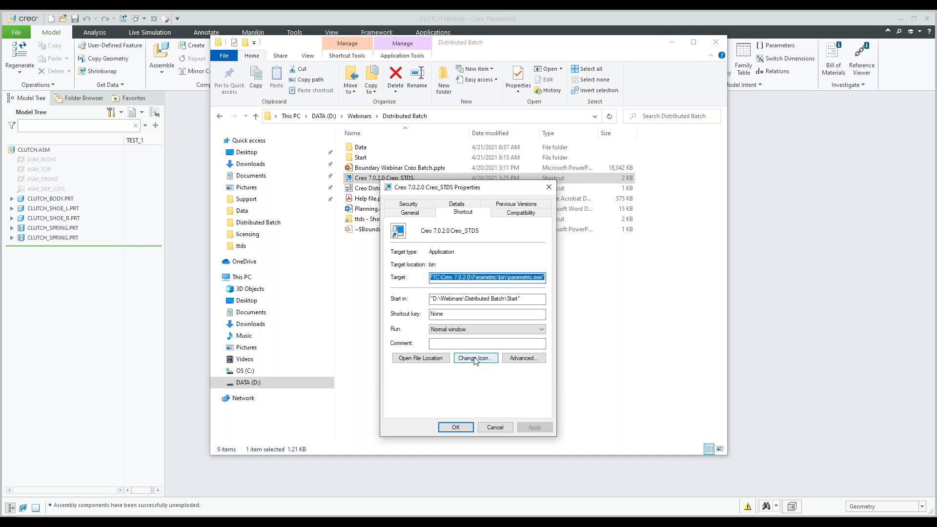
click(429, 360)
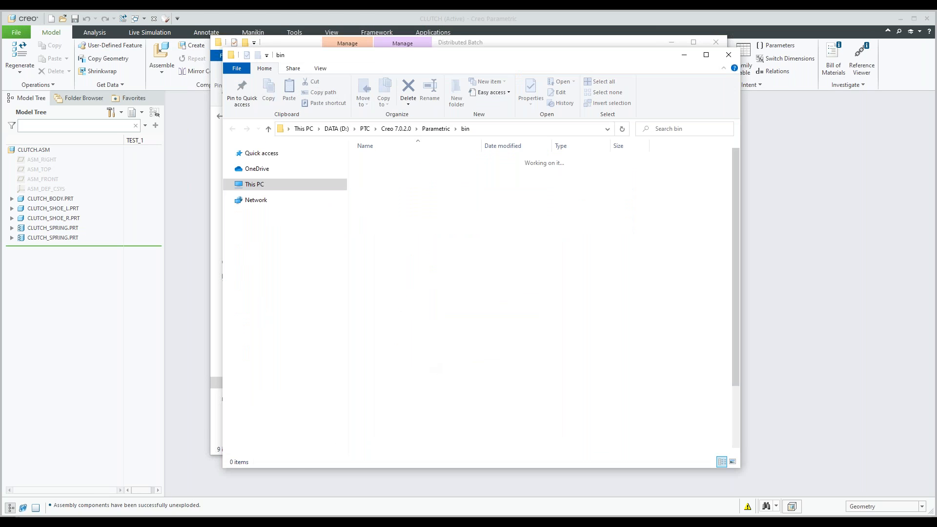
Step: Launch the reconfigure shortcut from the Creo 7.0.2.0 Parametric bin folder
scroll(401, 237, down, 3)
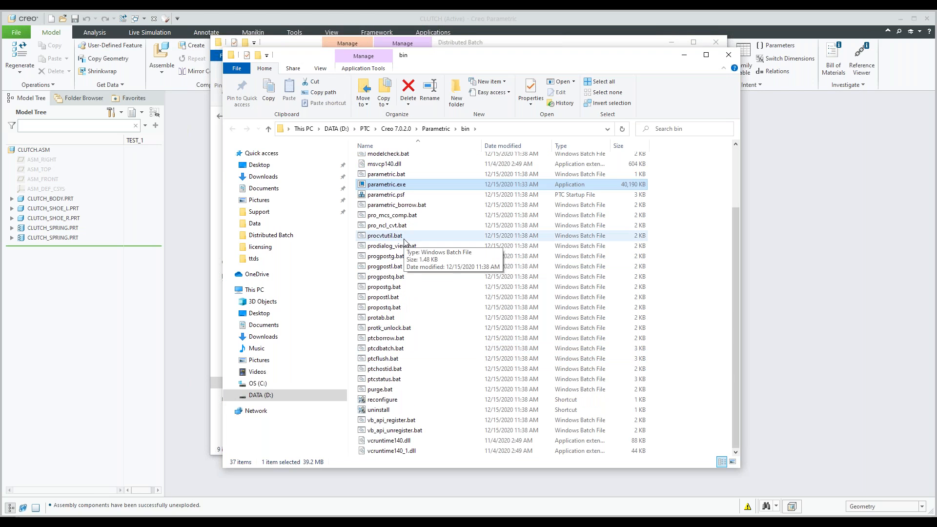
click(383, 401)
right_click(383, 401)
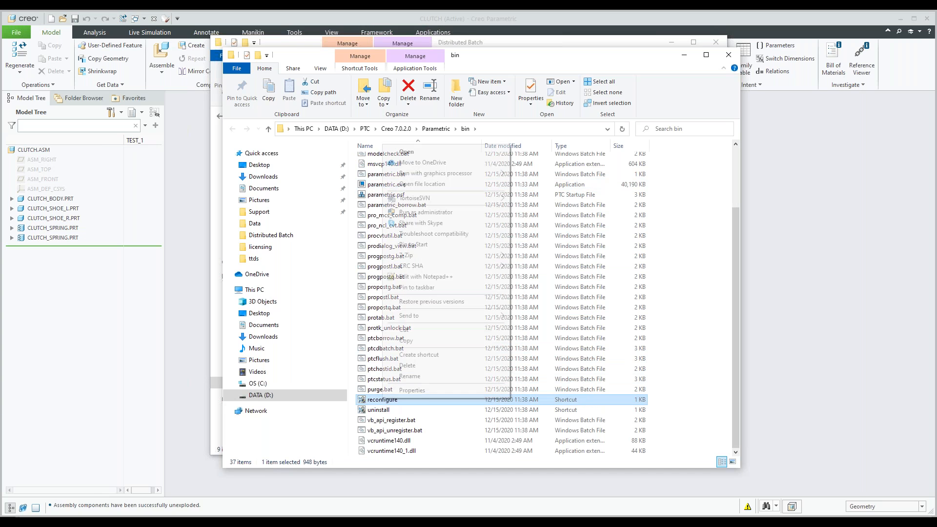
click(409, 406)
click(380, 403)
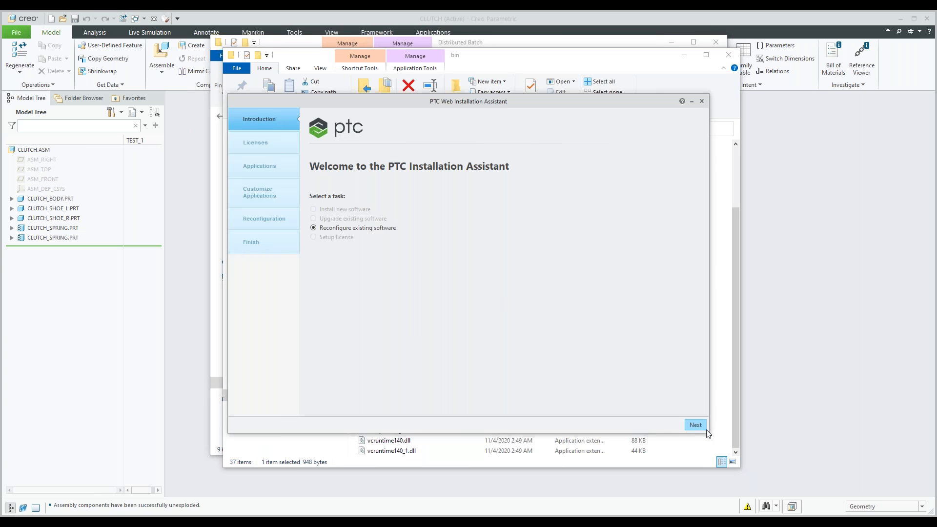
Step: Advance the reconfiguration of the existing software to application customization and examine the Creo Parametric feature list, including the Distributed Computing Extension
click(704, 426)
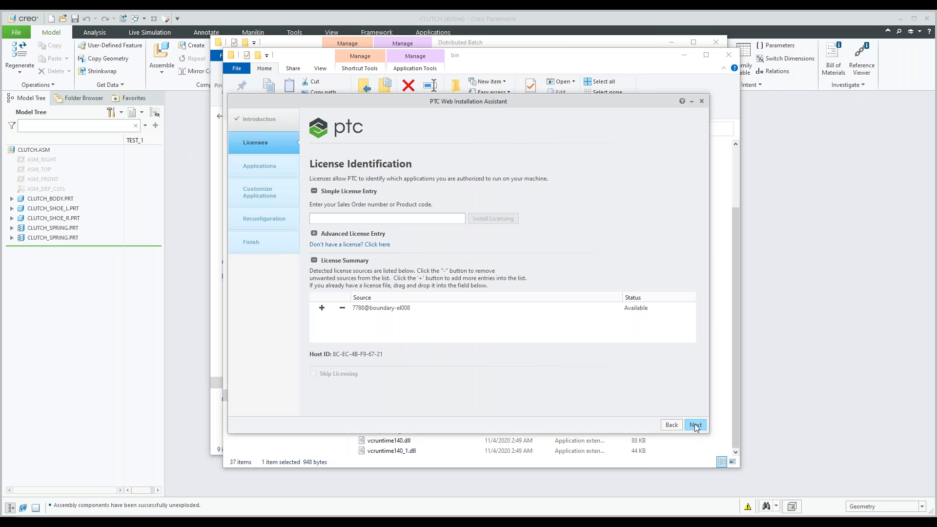
click(694, 425)
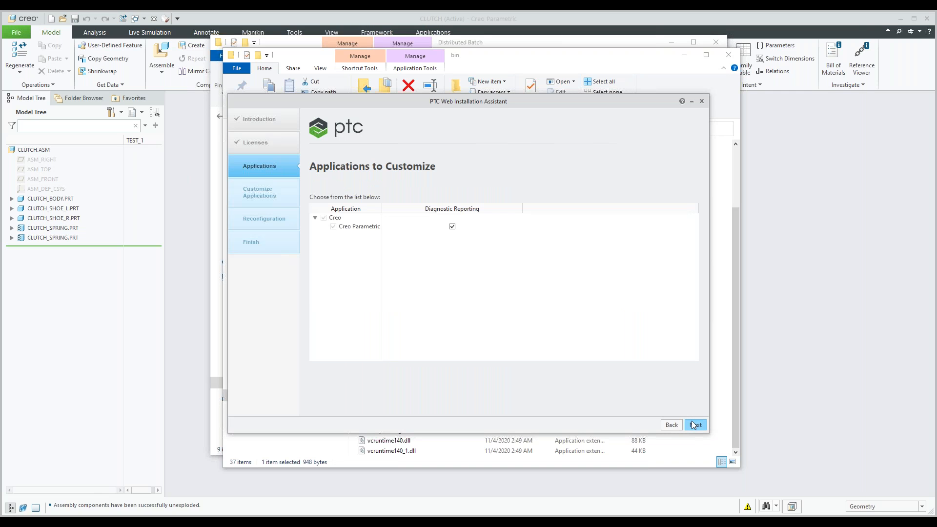
click(693, 424)
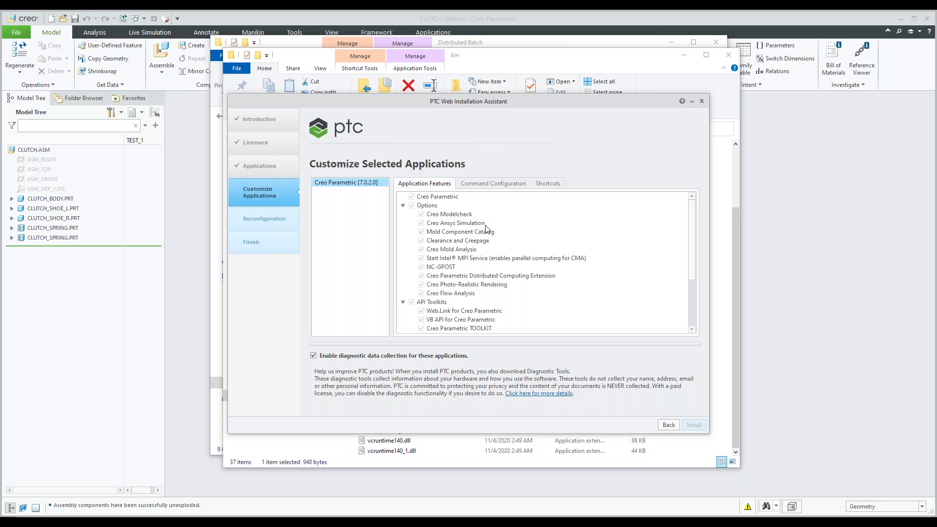
scroll(486, 227, down, 3)
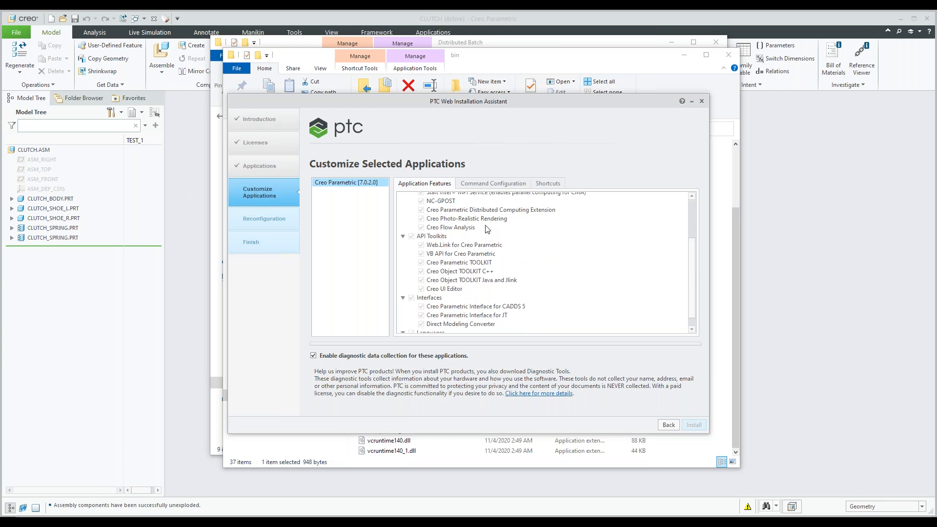
scroll(466, 243, up, 3)
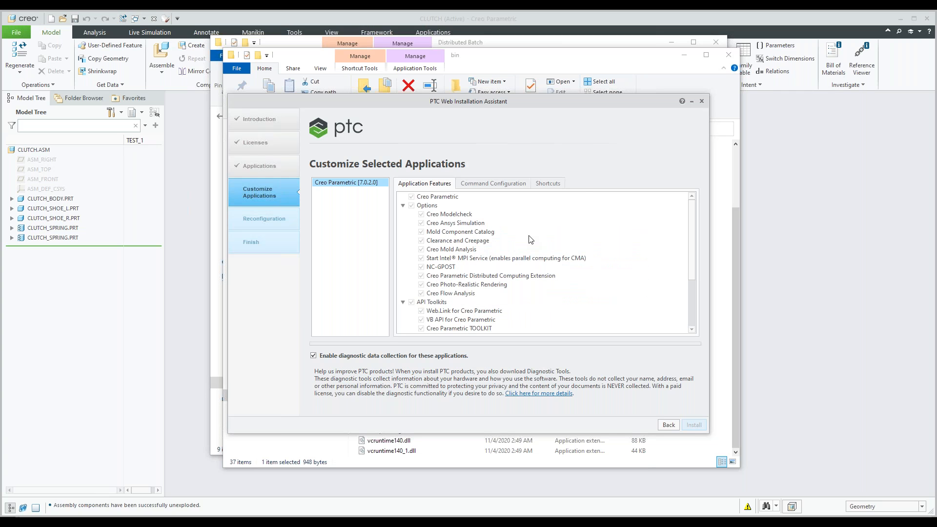
Step: Quit the PTC Installation Assistant without installing and close the bin folder and the shortcut properties
click(701, 101)
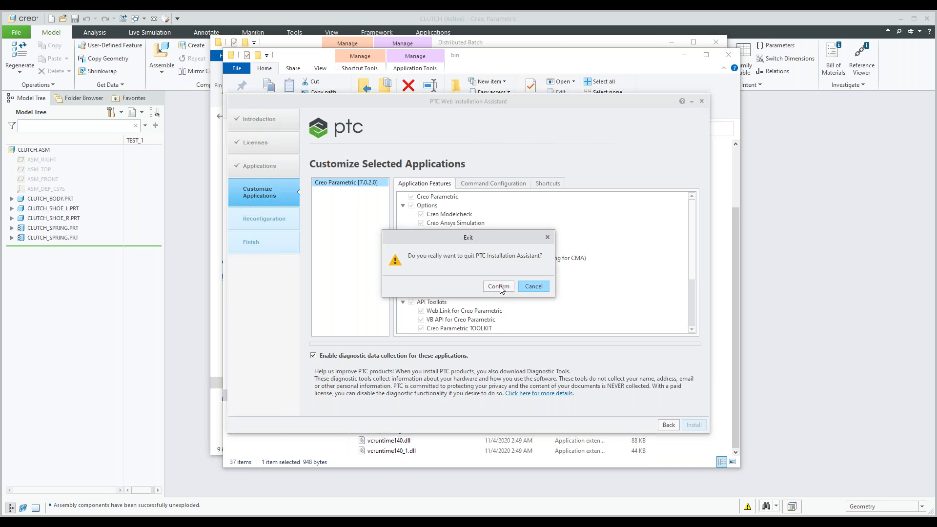
click(499, 285)
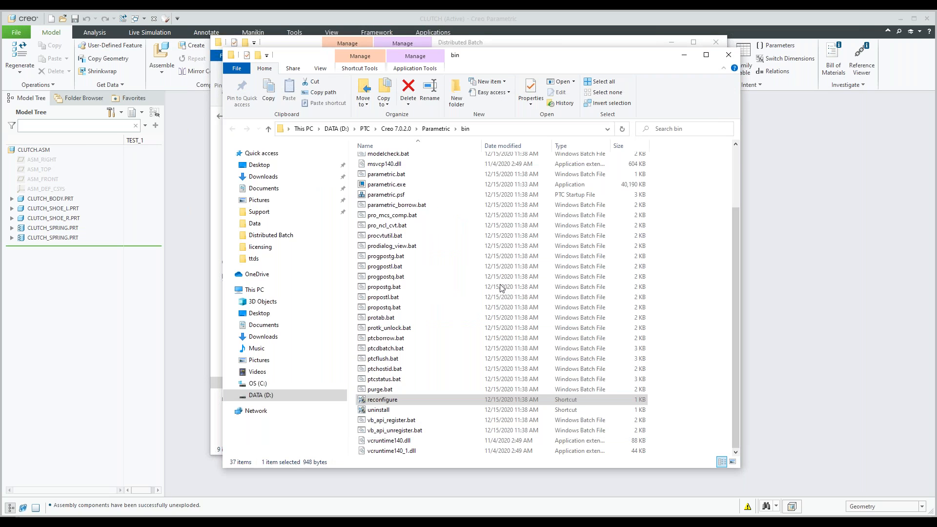
click(730, 56)
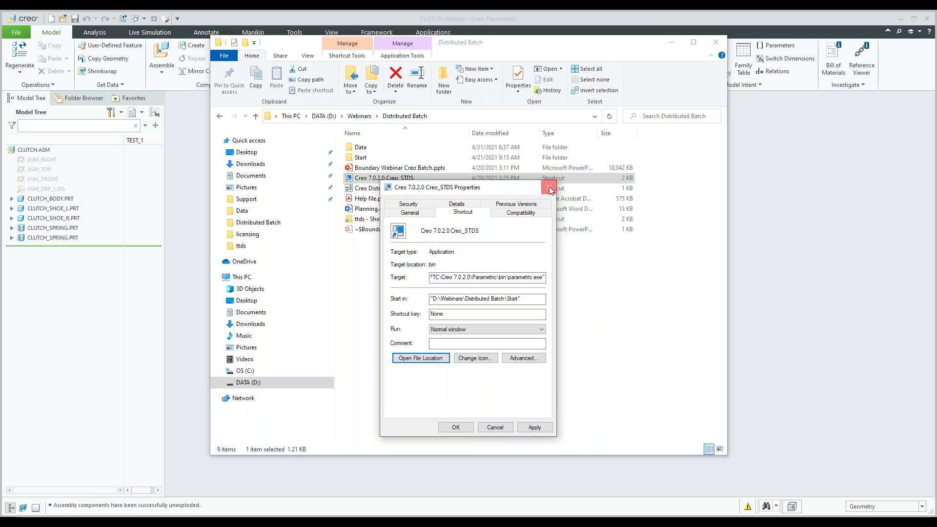
click(548, 187)
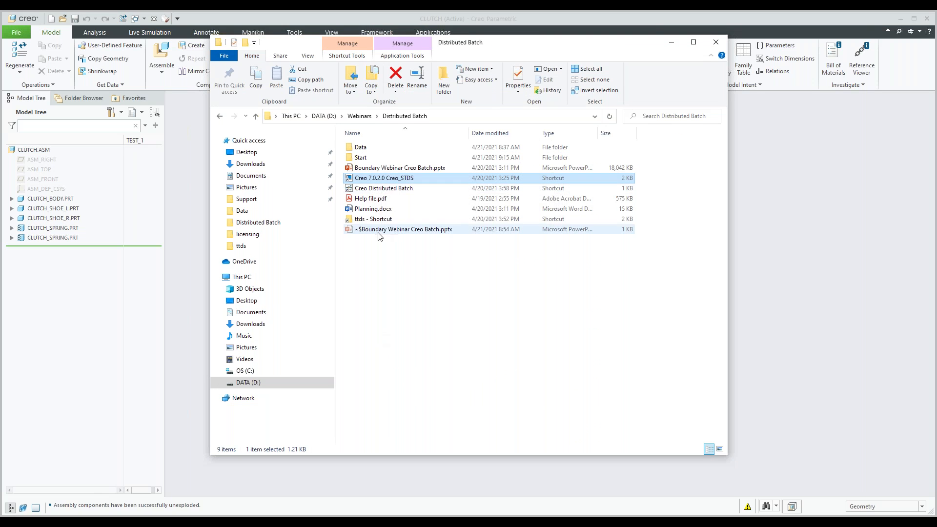
Step: Start Creo Distributed Batch from its shortcut and move its window clear of the folder's file list
click(378, 189)
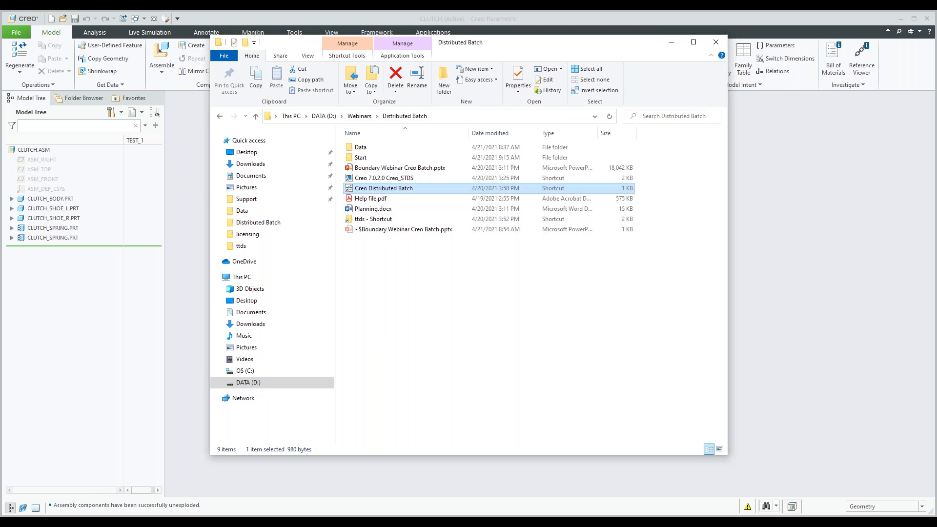
double_click(380, 189)
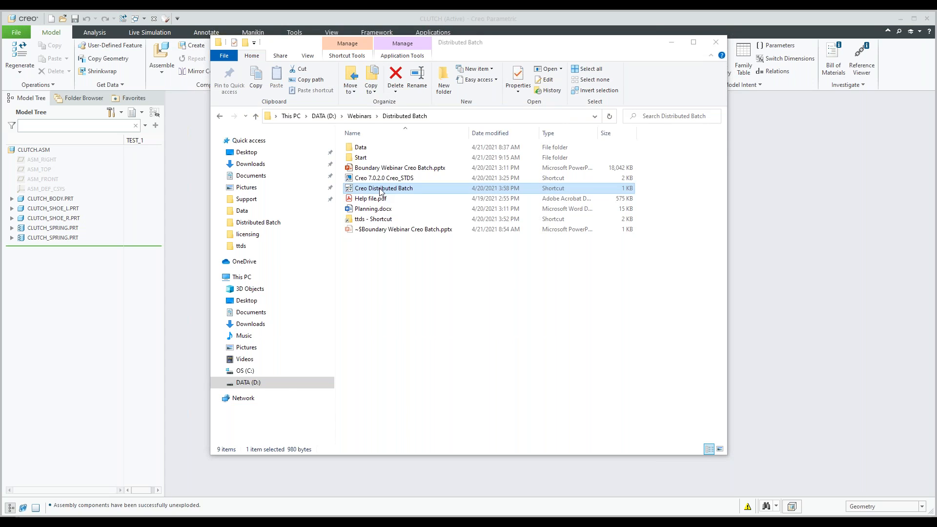
drag(405, 145, 723, 186)
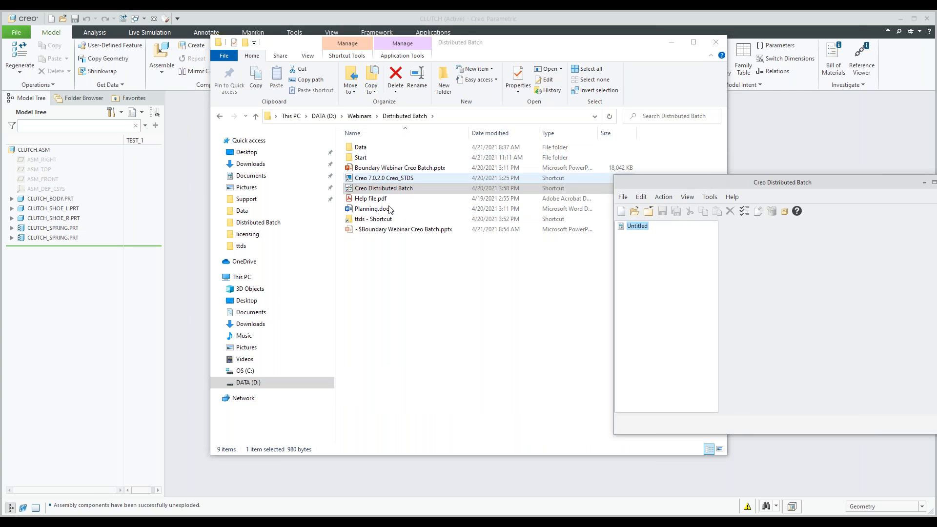
Step: Examine the contents of the Data and Start folders and return to the Distributed Batch folder
click(367, 153)
double_click(367, 153)
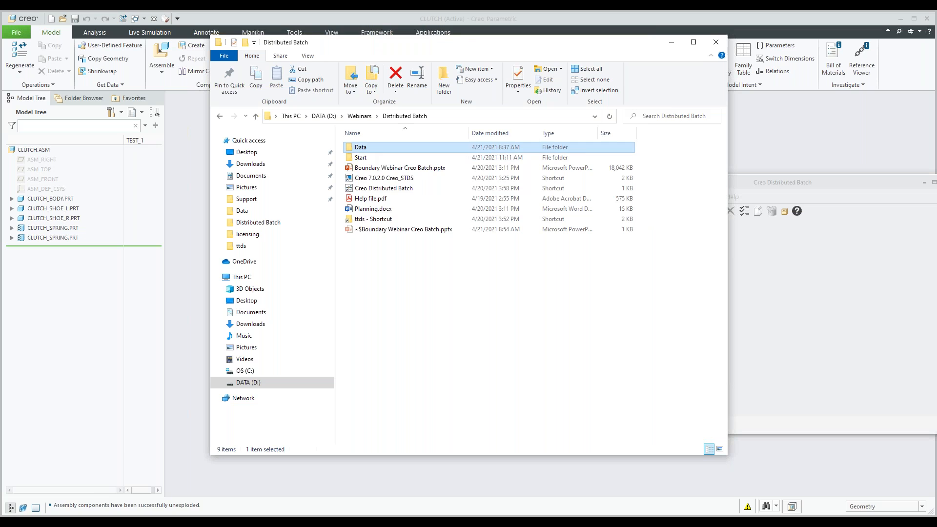
click(220, 116)
double_click(360, 157)
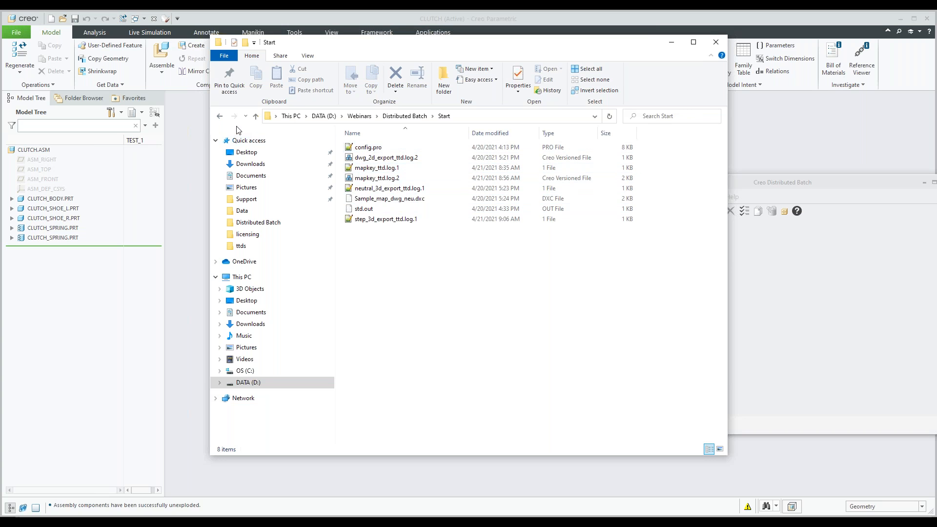
click(220, 117)
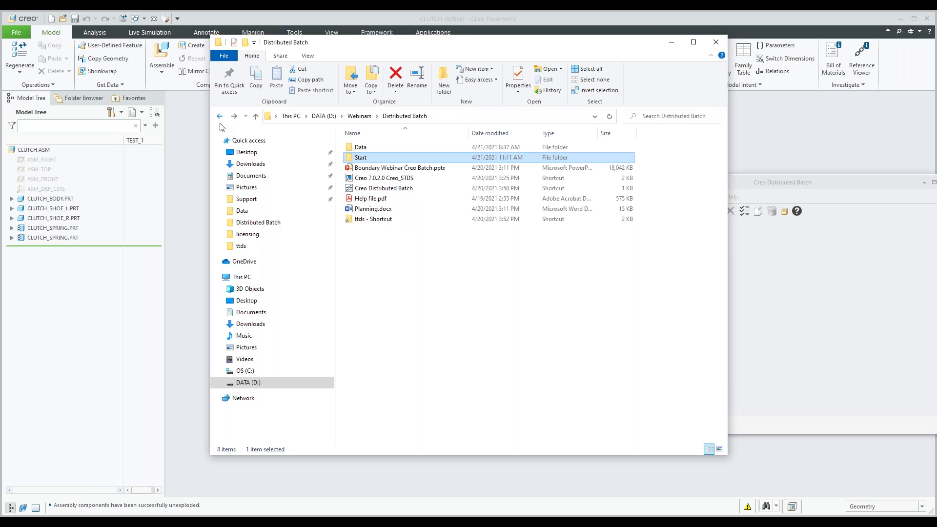
Step: Minimize the folder window, reposition the Creo Distributed Batch window over the model area, and review its file commands
click(672, 45)
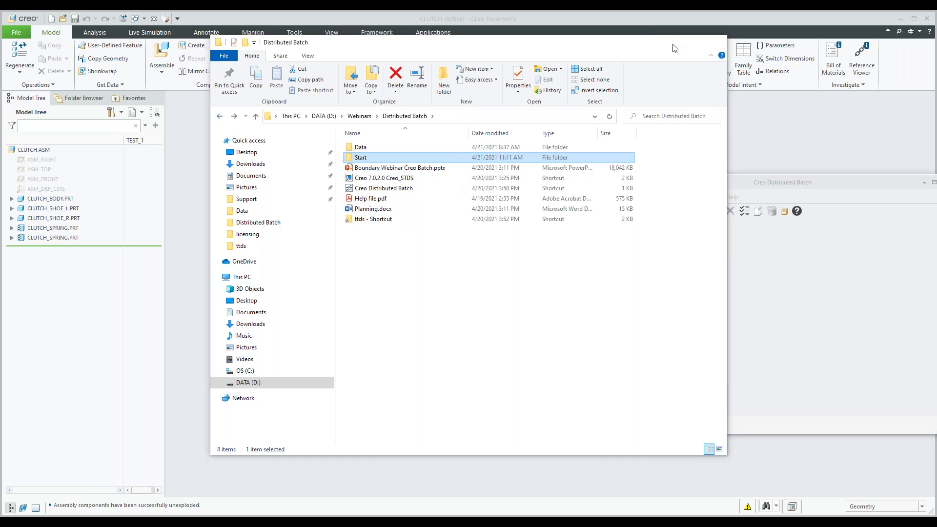
drag(698, 187, 414, 162)
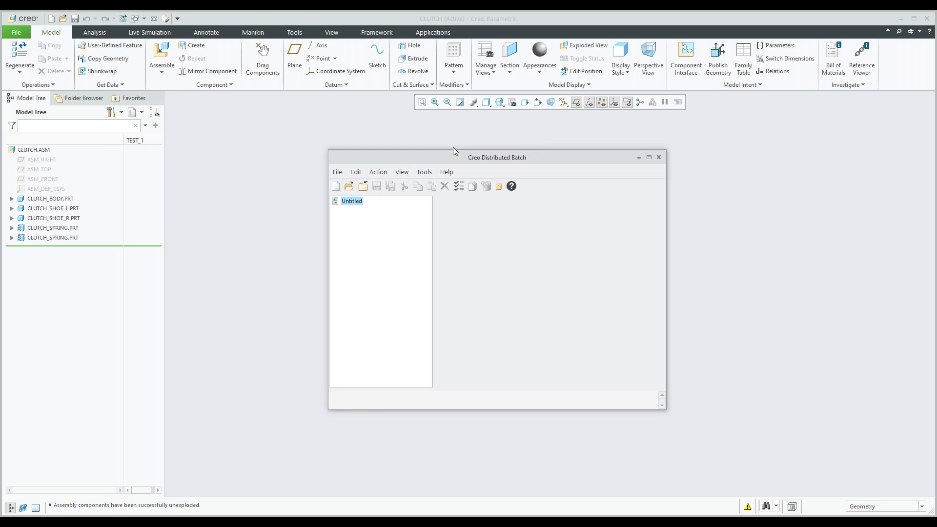
drag(449, 162, 443, 133)
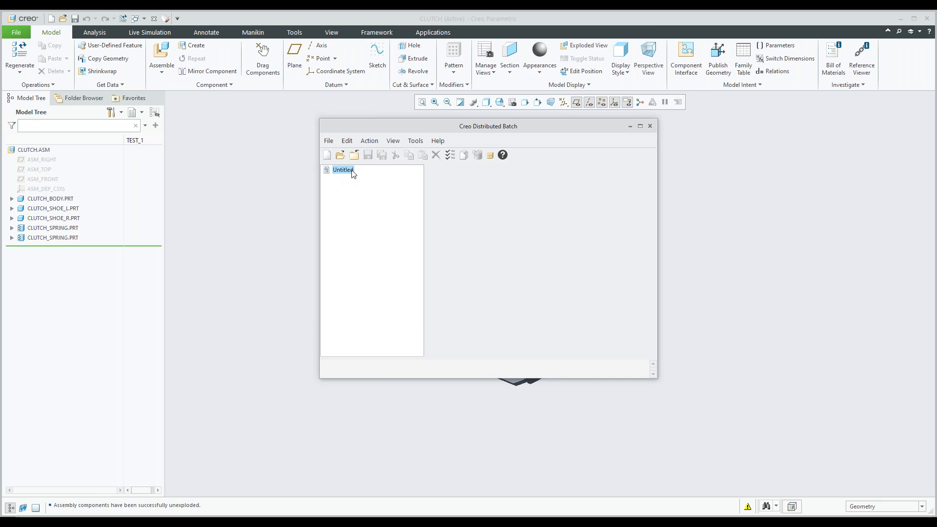
click(334, 142)
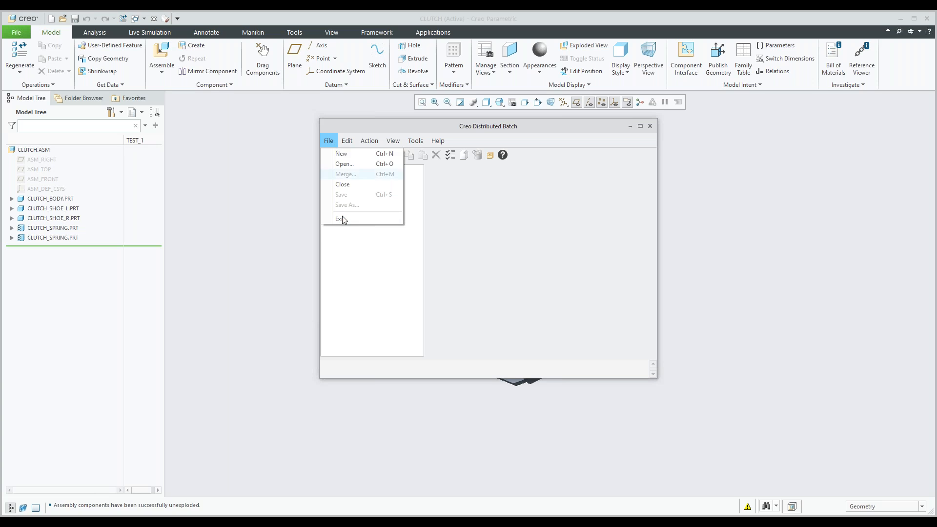
click(352, 250)
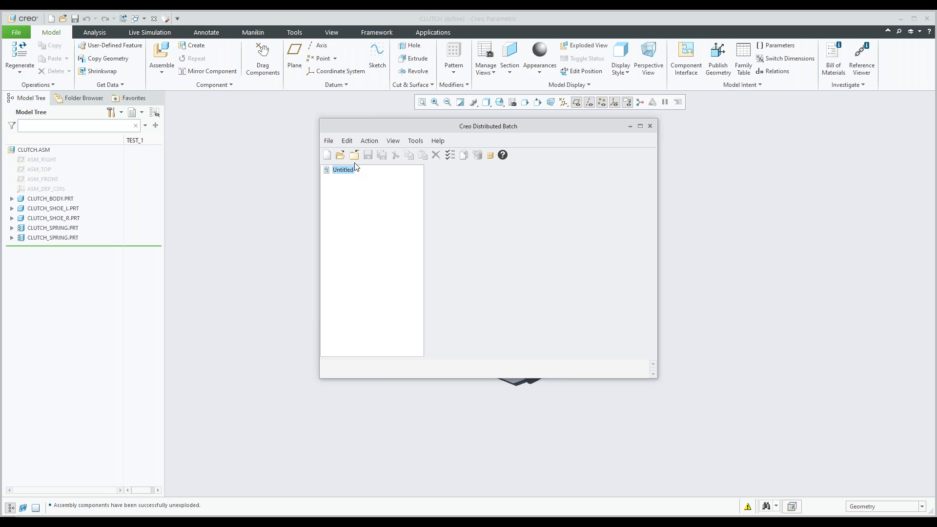
Step: Create a new task group from mapkey.ttd, "Run a mapkey defined in a config.pro", and display its summary
click(462, 156)
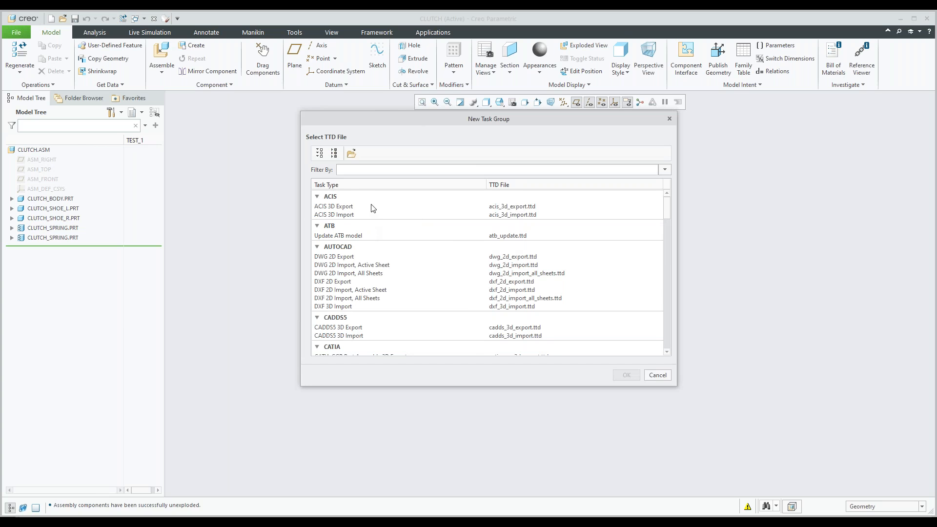
scroll(372, 210, down, 1)
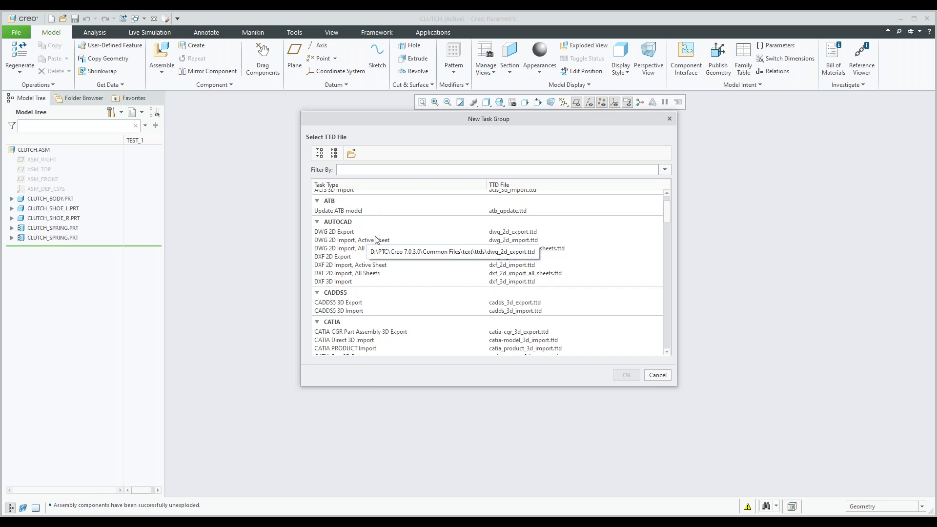
scroll(376, 239, down, 2)
scroll(376, 239, down, 4)
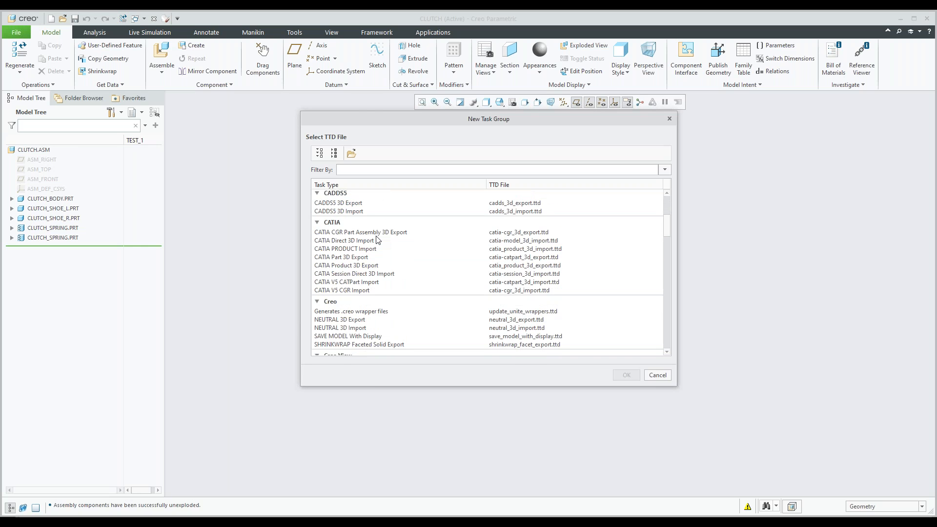
scroll(376, 239, down, 12)
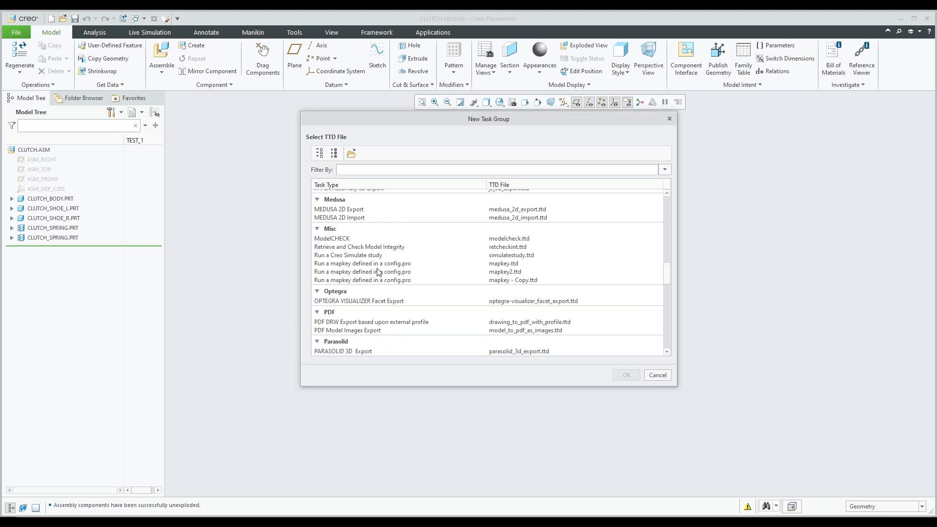
click(353, 264)
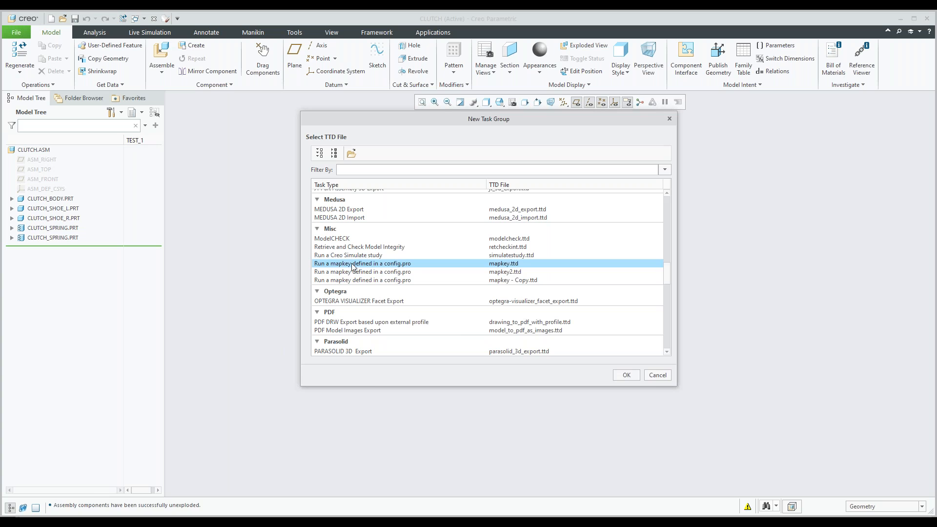
click(627, 375)
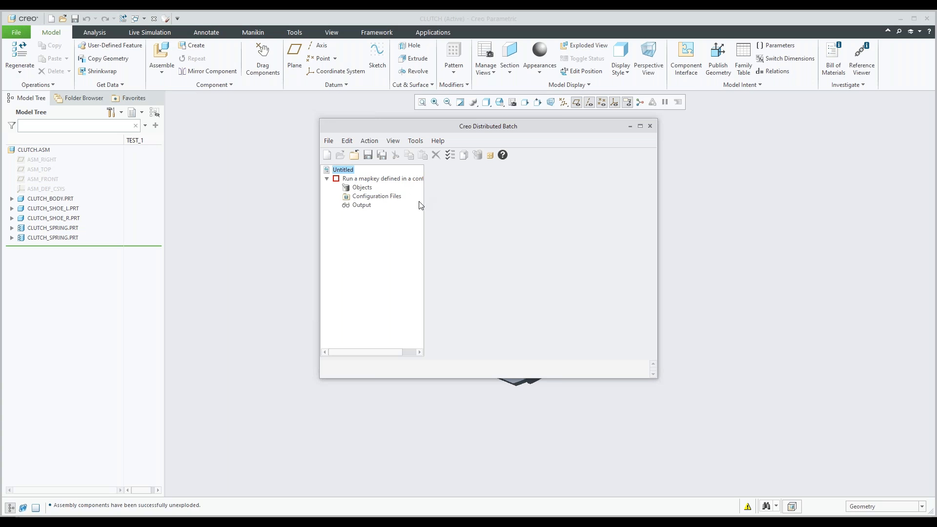
click(376, 178)
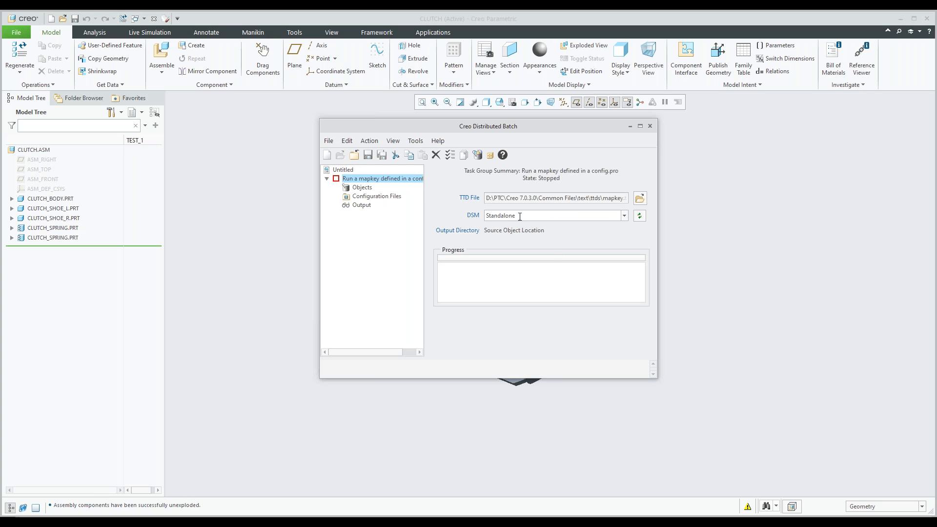
Step: Set the DSM to Standalone and add clutch_body, clutch_shoe_l, clutch_shoe_r and clutch_spring parts from the Data folder as task objects
click(624, 216)
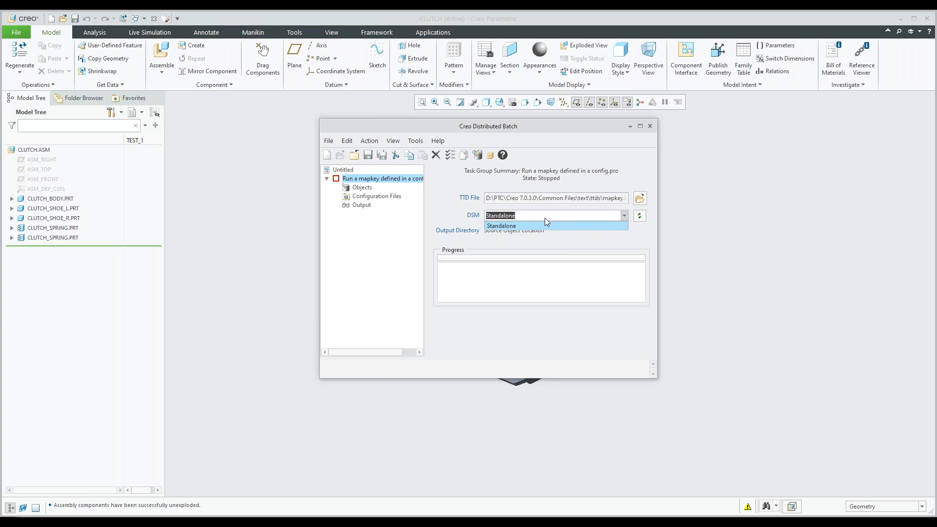
click(555, 227)
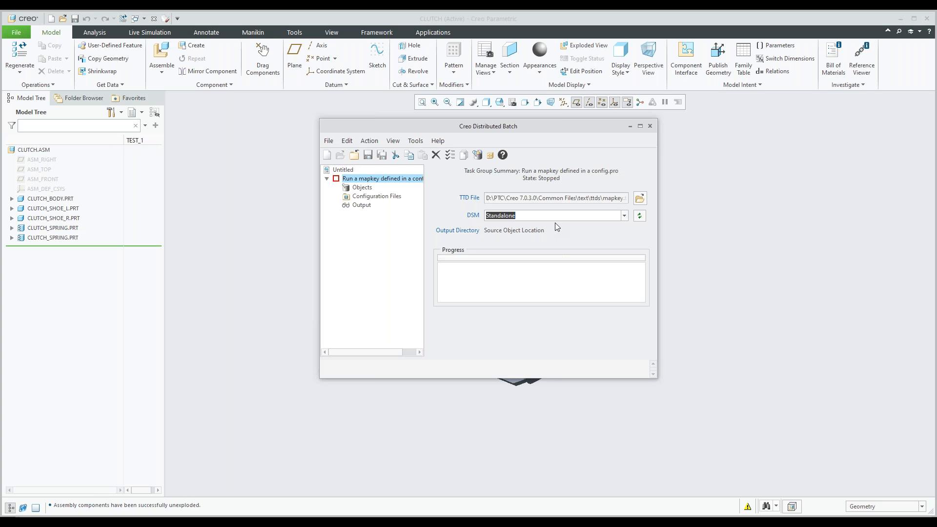
click(363, 187)
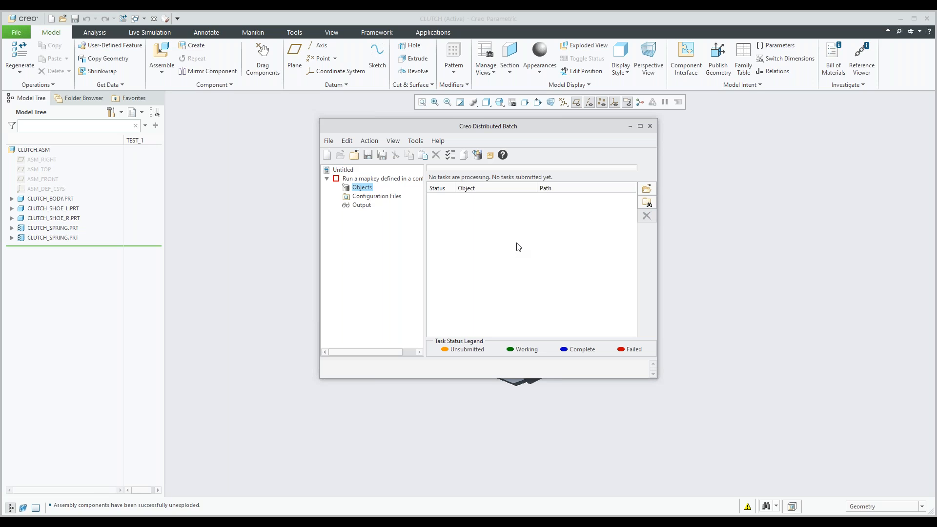
click(647, 191)
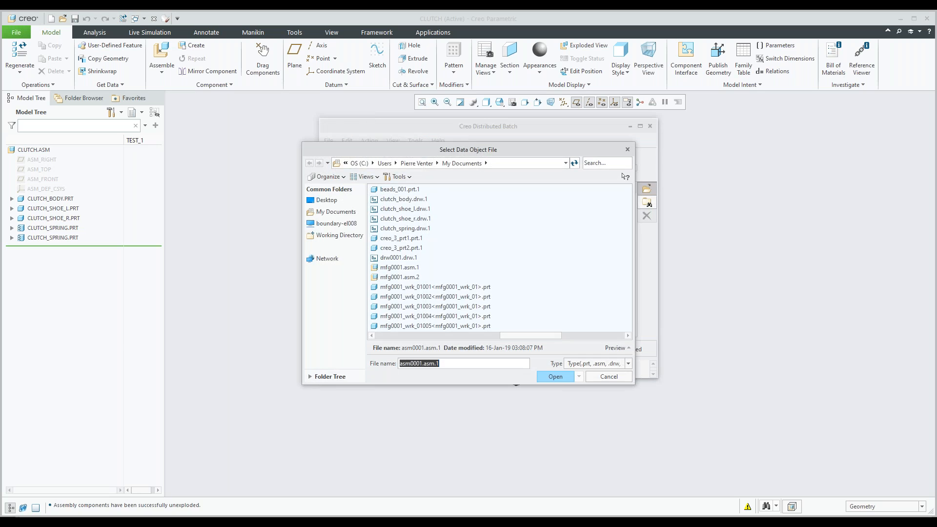
click(339, 236)
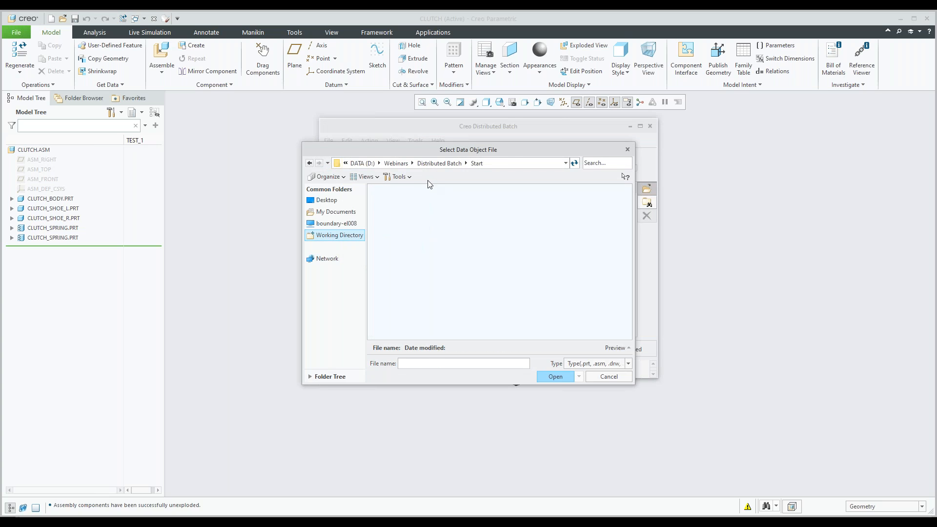
click(448, 163)
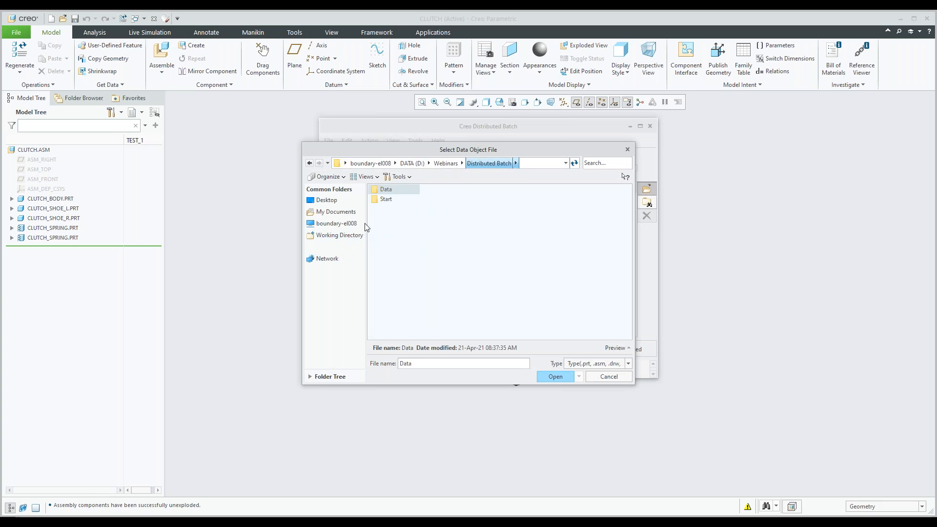
double_click(394, 189)
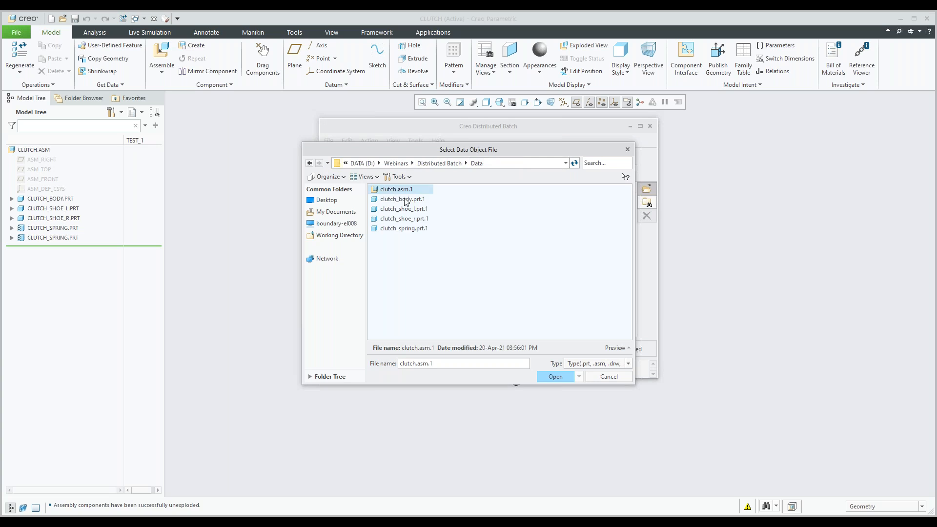
click(404, 199)
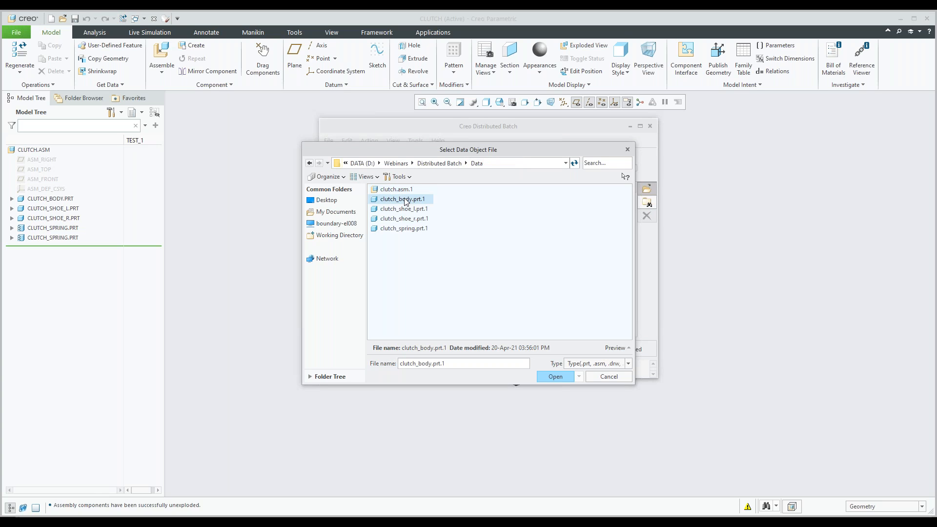
shift+click(404, 229)
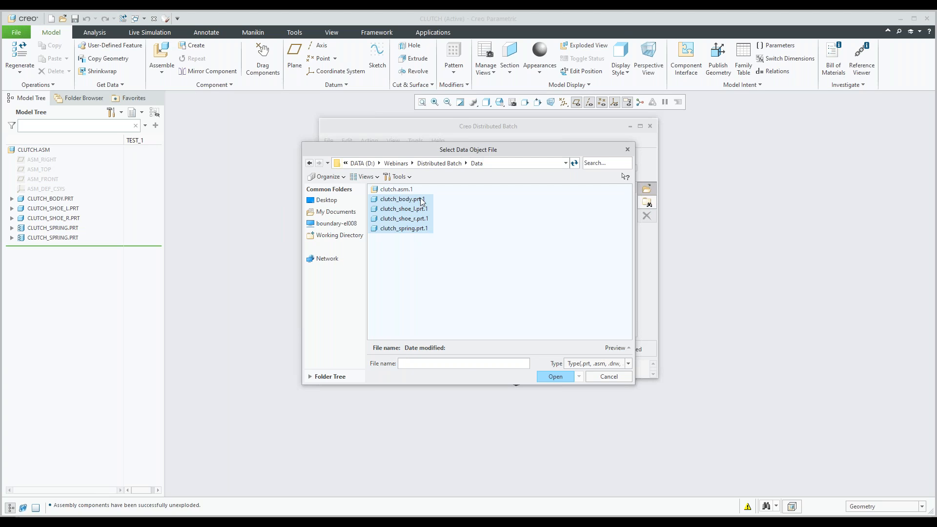
click(553, 376)
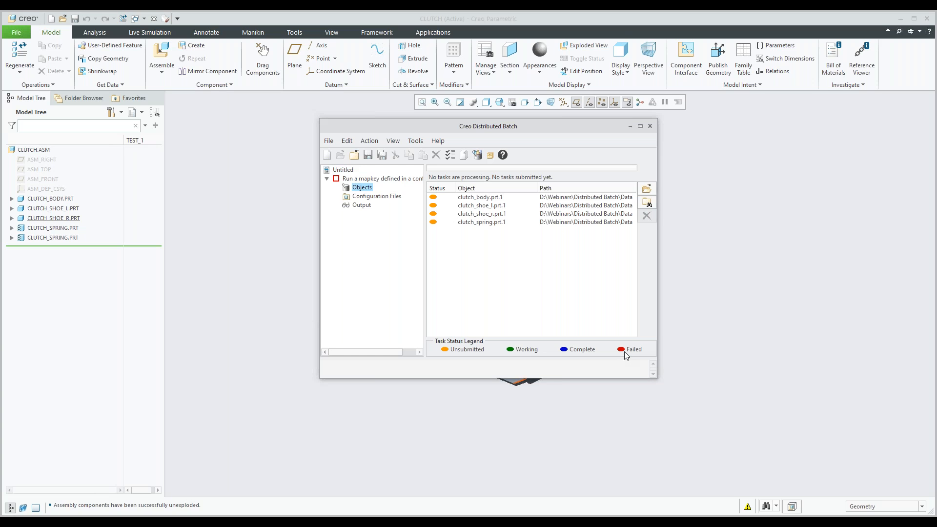
Step: Add config.pro from the Distributed Batch Start folder as the task group's configuration file and check the output destination options
click(370, 196)
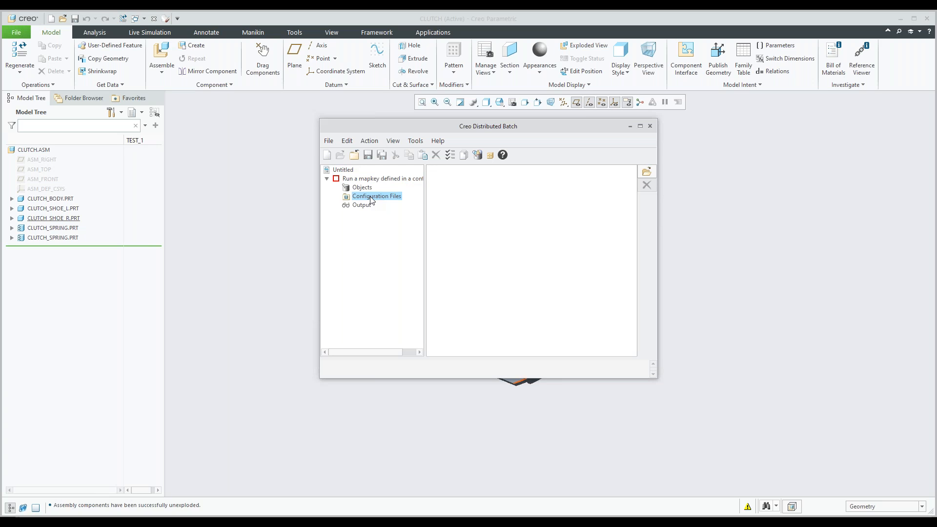
click(646, 171)
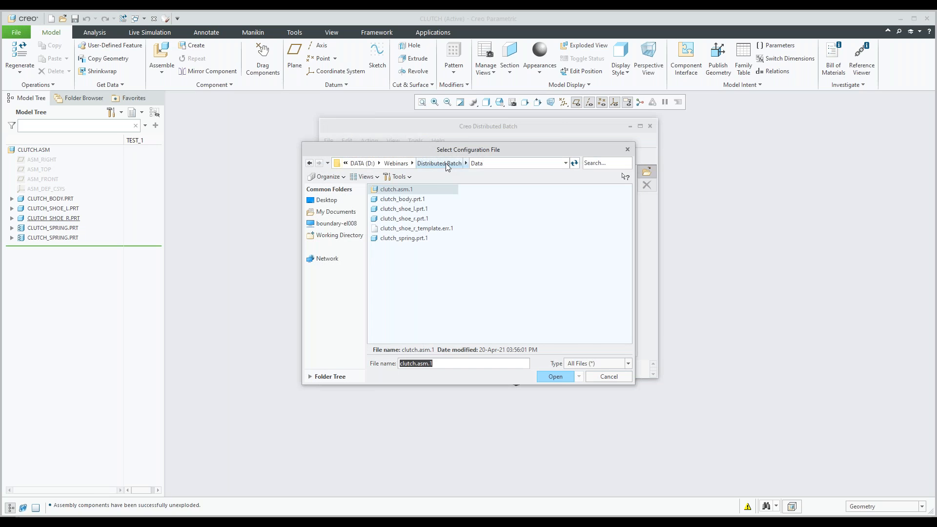
click(439, 163)
double_click(396, 199)
click(396, 199)
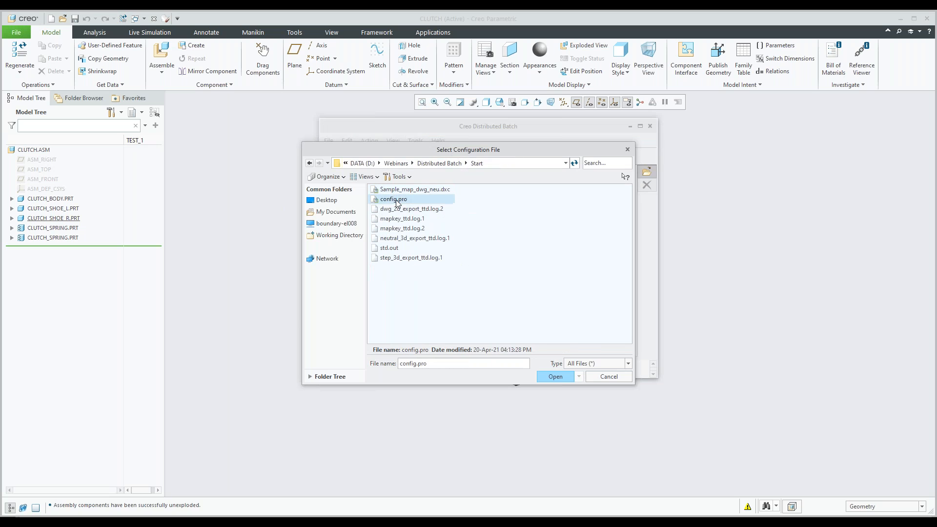
click(553, 376)
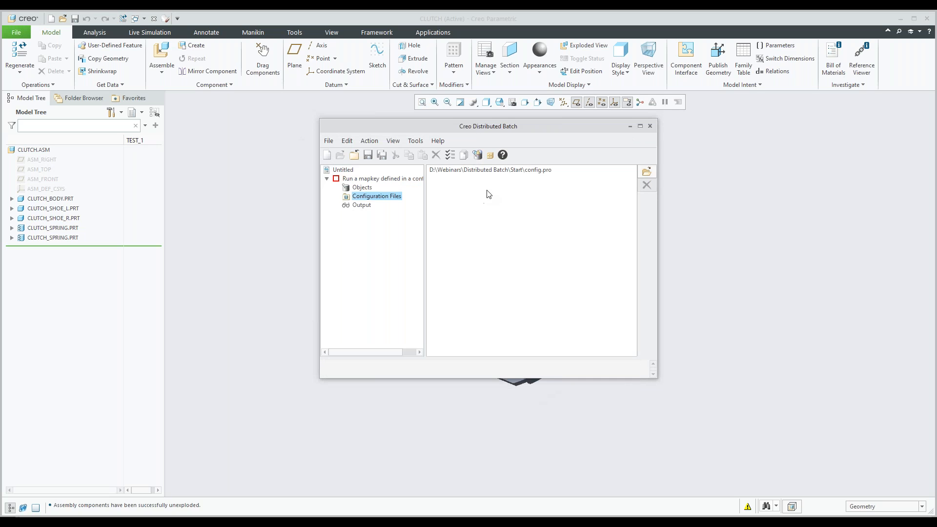
click(363, 208)
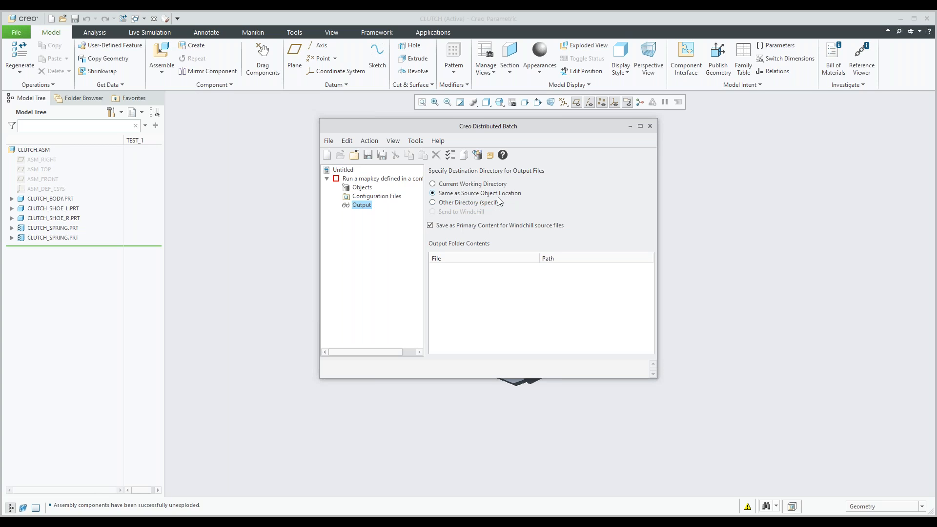
click(376, 197)
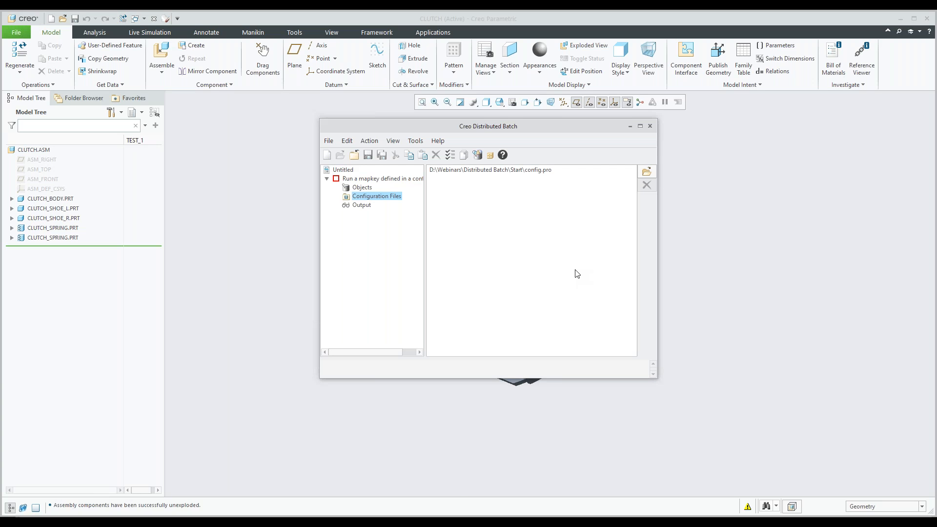
Step: Switch to Notepad++ and widen the config.pro view beside mapkey.ttd
click(455, 522)
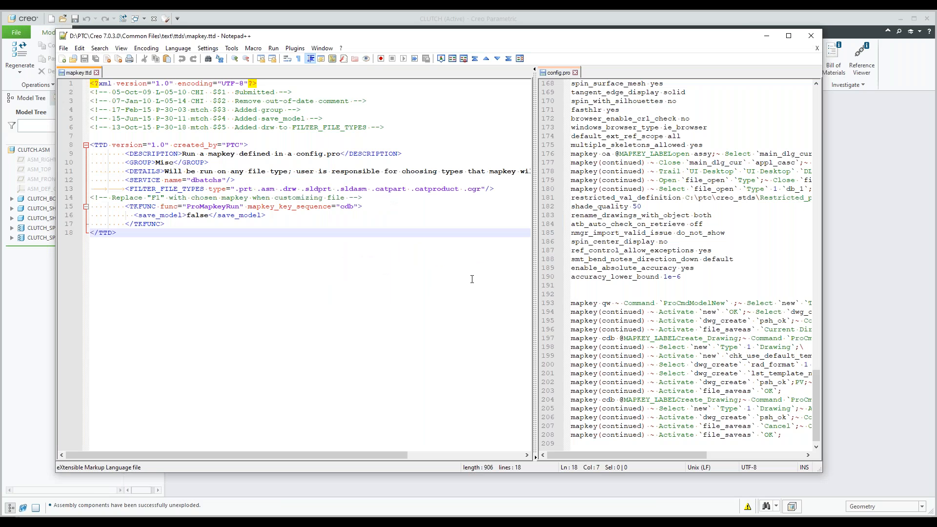
drag(532, 224, 533, 222)
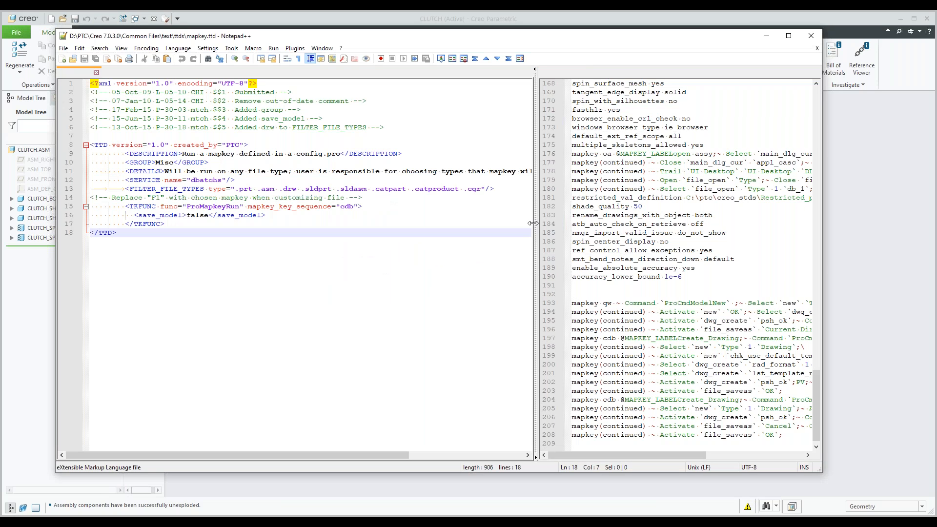
drag(532, 224, 399, 223)
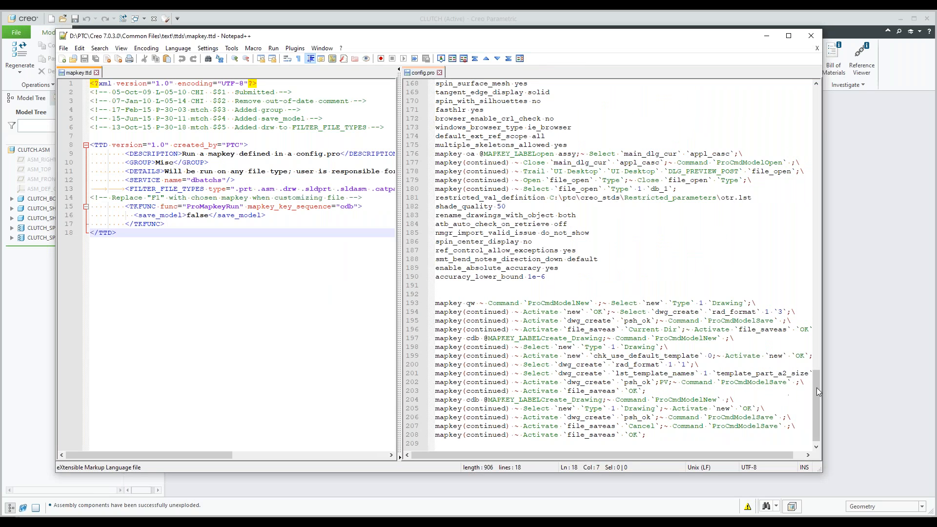
Step: Examine the contents of config.pro from the unit, path and template settings down to the mapkey definitions at its end
drag(816, 388, 811, 169)
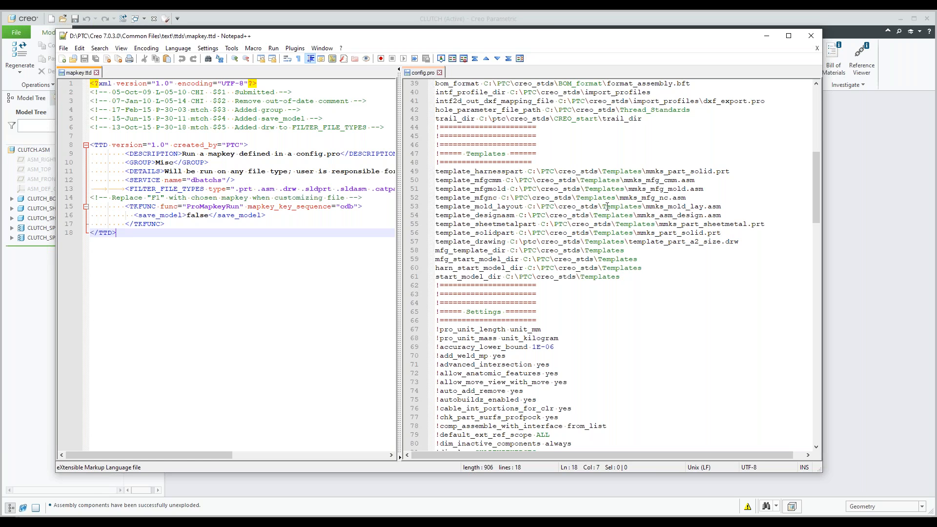
scroll(607, 206, up, 4)
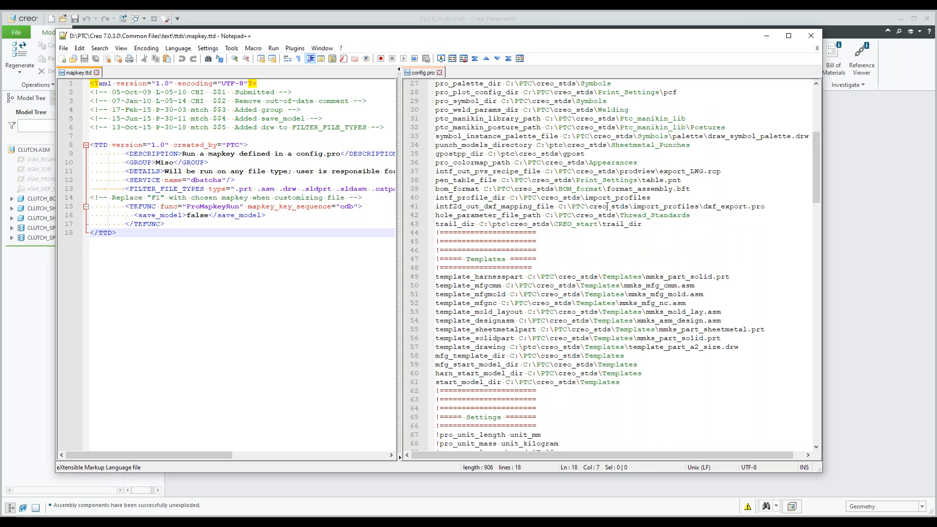
scroll(607, 207, up, 9)
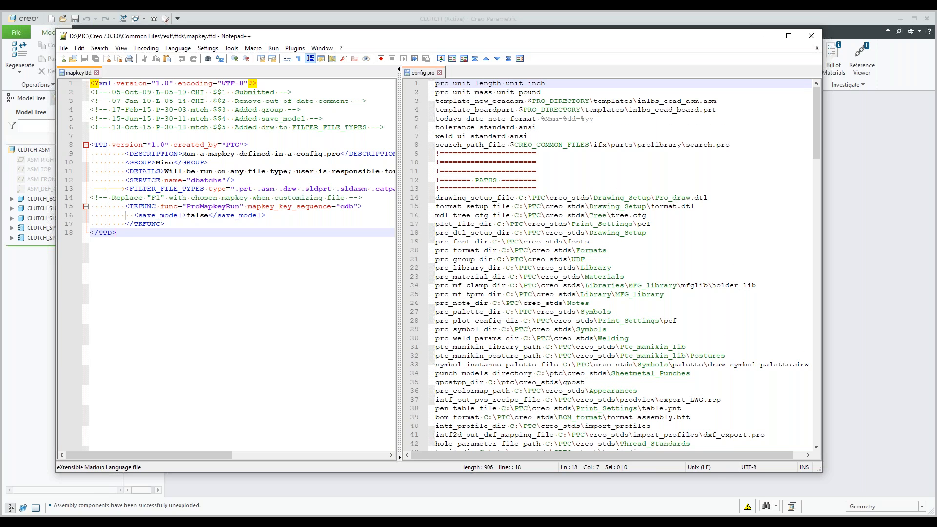
scroll(603, 210, down, 2)
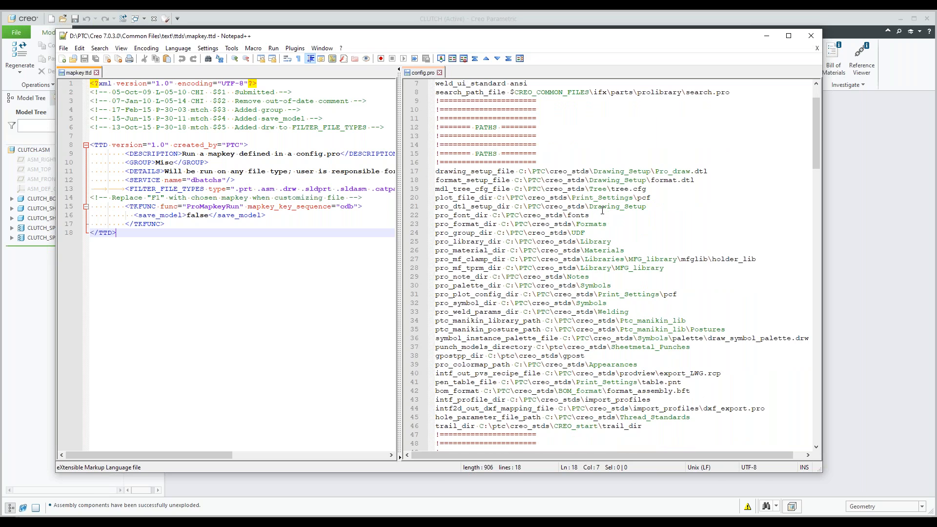
scroll(602, 210, down, 7)
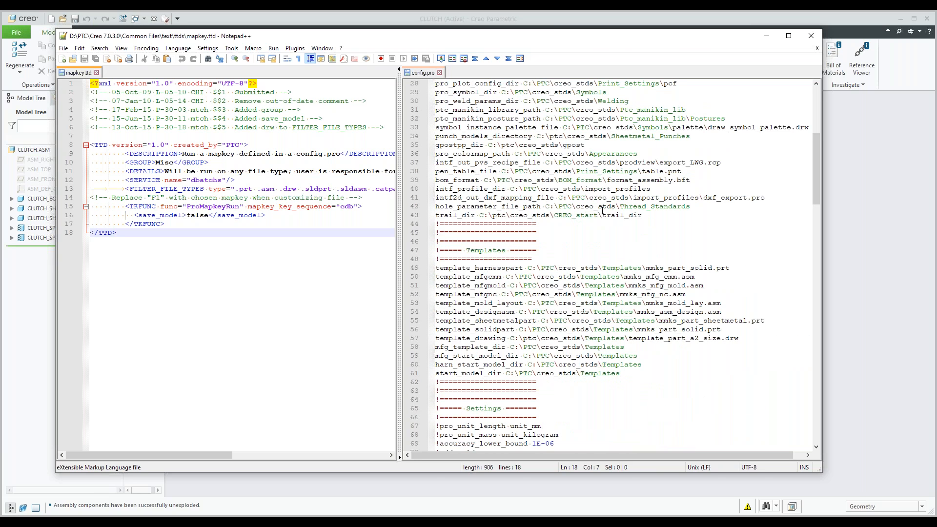
scroll(602, 209, down, 10)
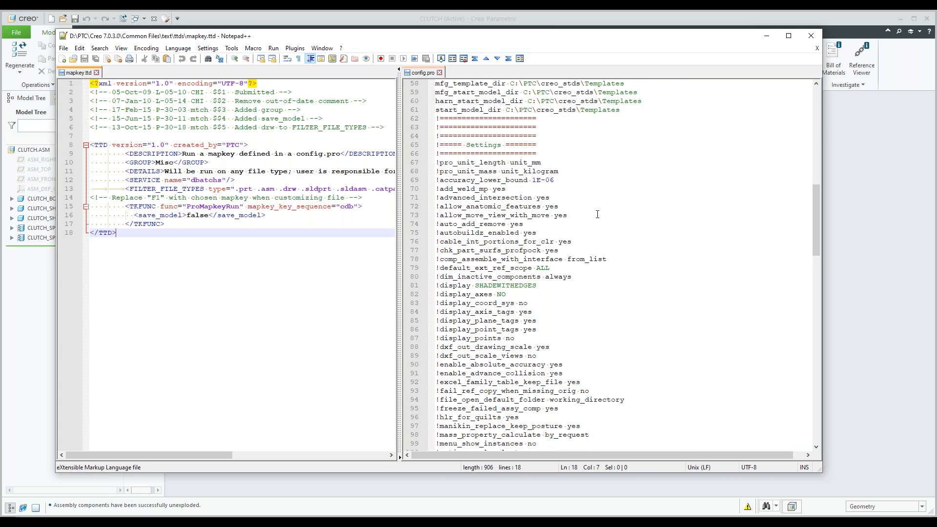
scroll(597, 214, down, 20)
scroll(589, 225, down, 16)
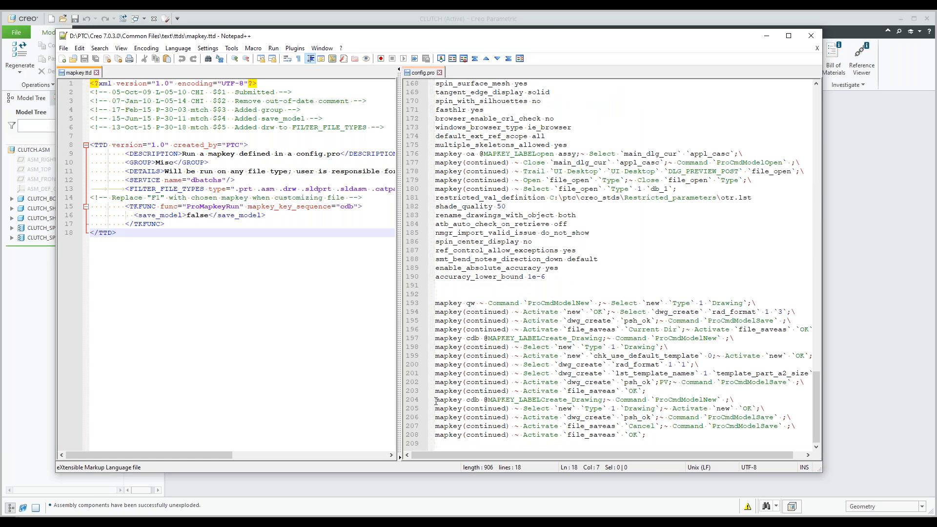
Step: Highlight the last cdb Create_Drawing mapkey in config.pro, lines 204 to 208, and place the cursor in the cdb definition on line 197
click(436, 401)
click(435, 401)
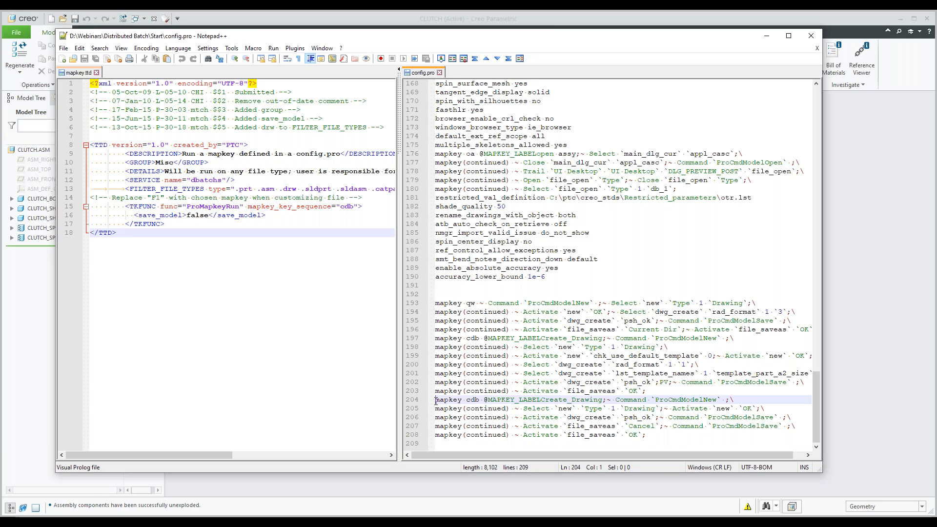
drag(435, 401, 645, 435)
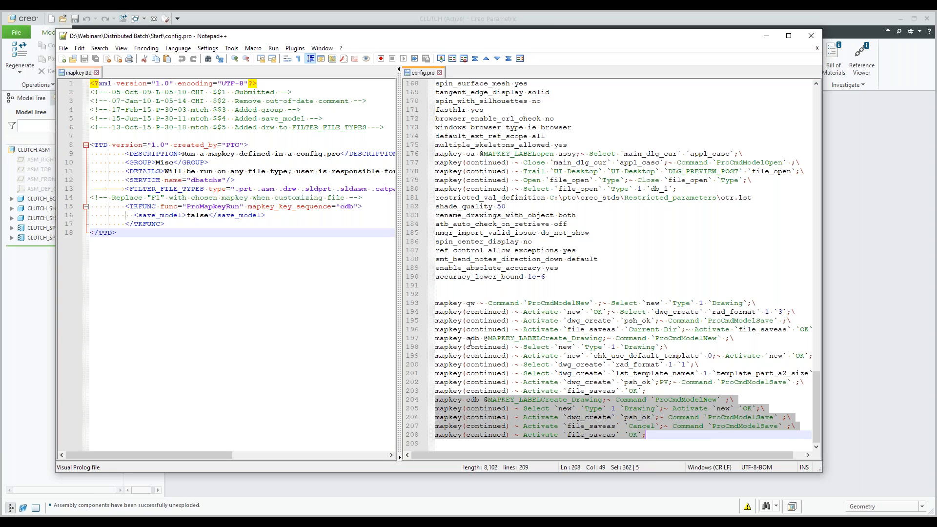
click(470, 340)
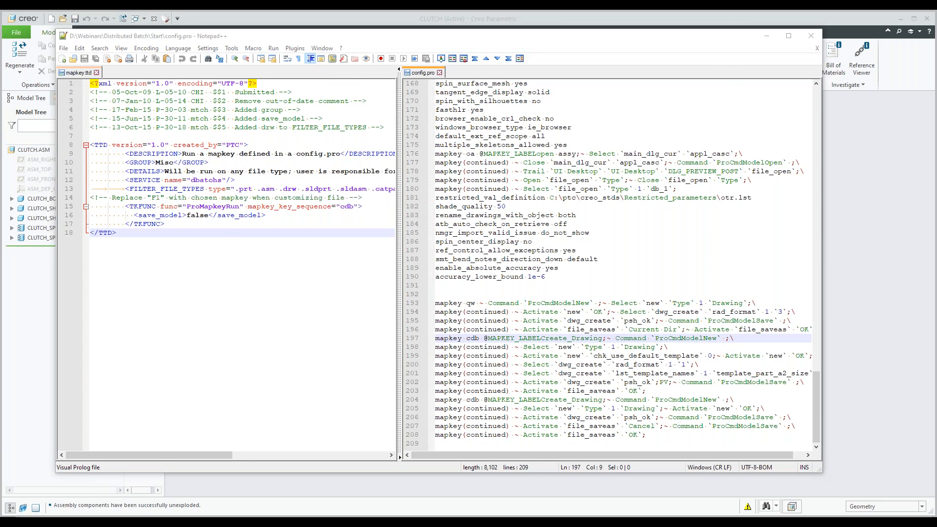
Step: Open the ttds folder from its shortcut in the Distributed Batch folder and look through the available TTD files
click(369, 221)
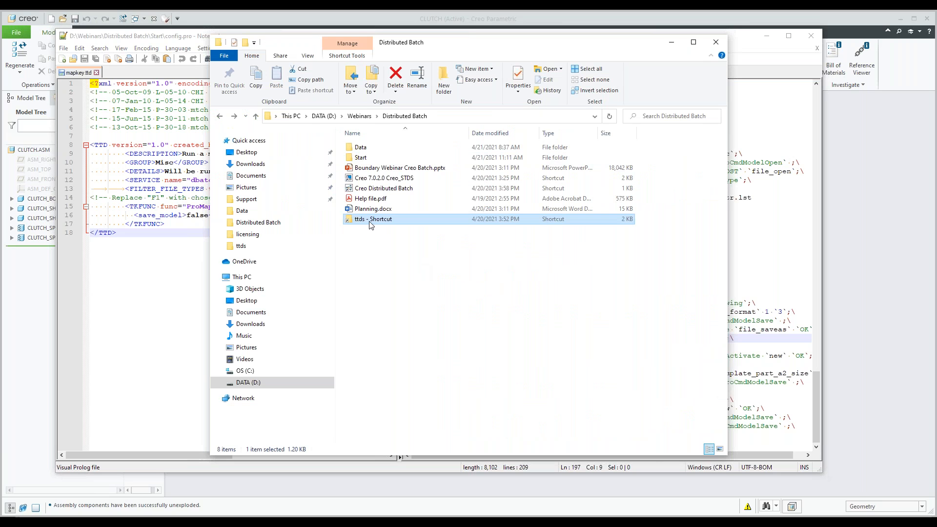
double_click(372, 222)
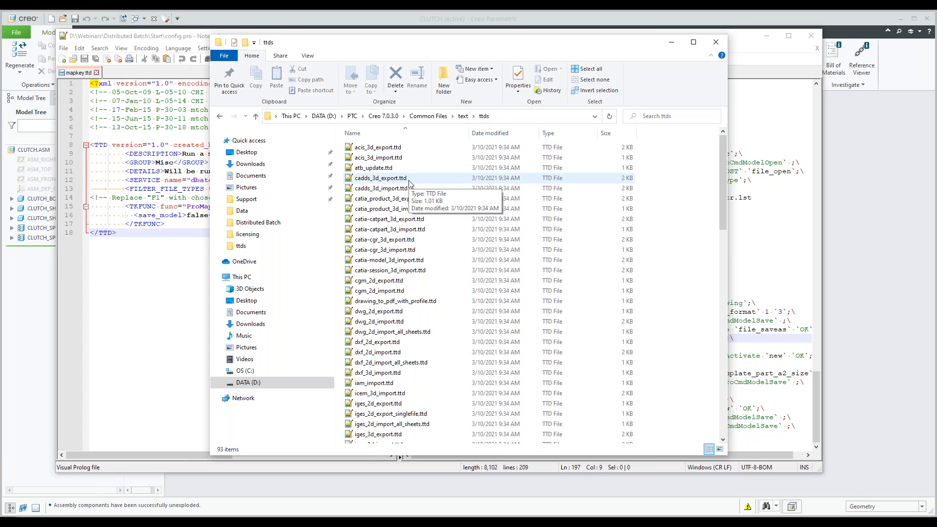
scroll(409, 183, down, 1)
scroll(409, 183, down, 2)
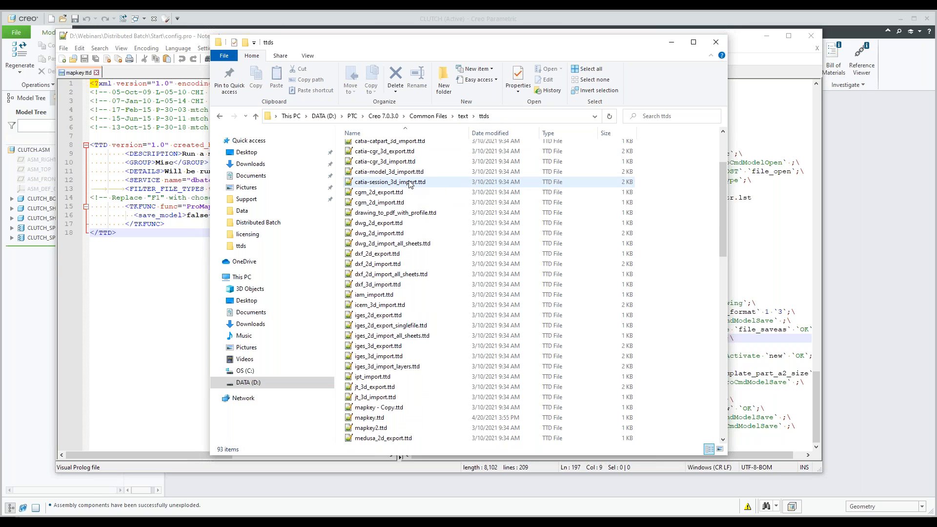
scroll(409, 183, down, 3)
scroll(409, 183, down, 7)
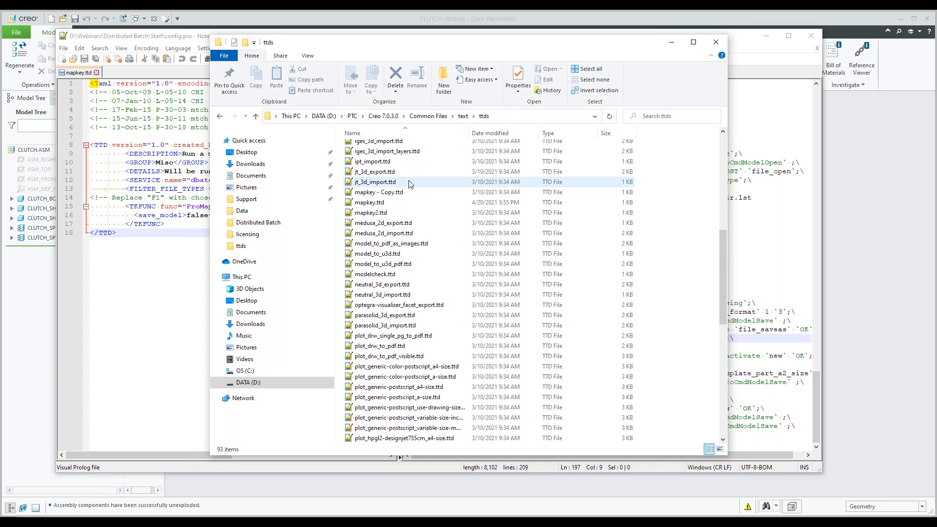
scroll(409, 183, down, 3)
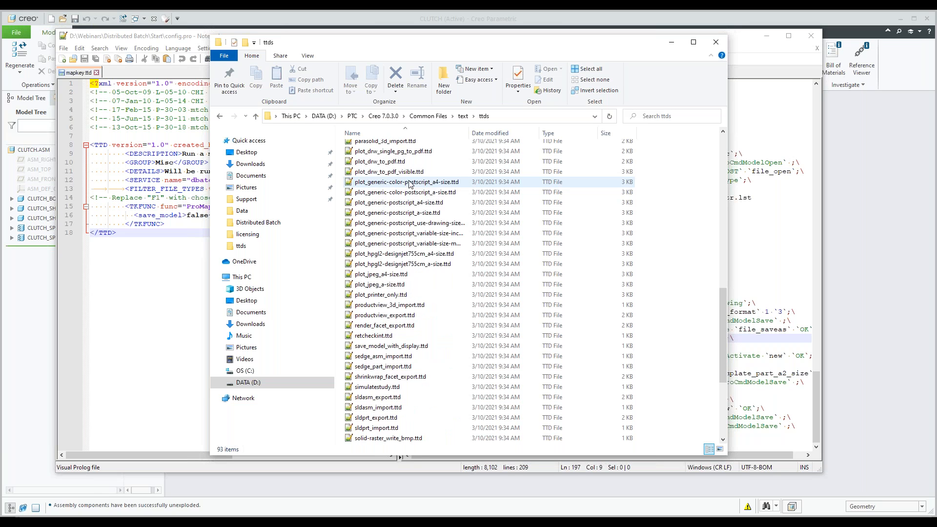
scroll(409, 184, down, 2)
scroll(409, 183, down, 3)
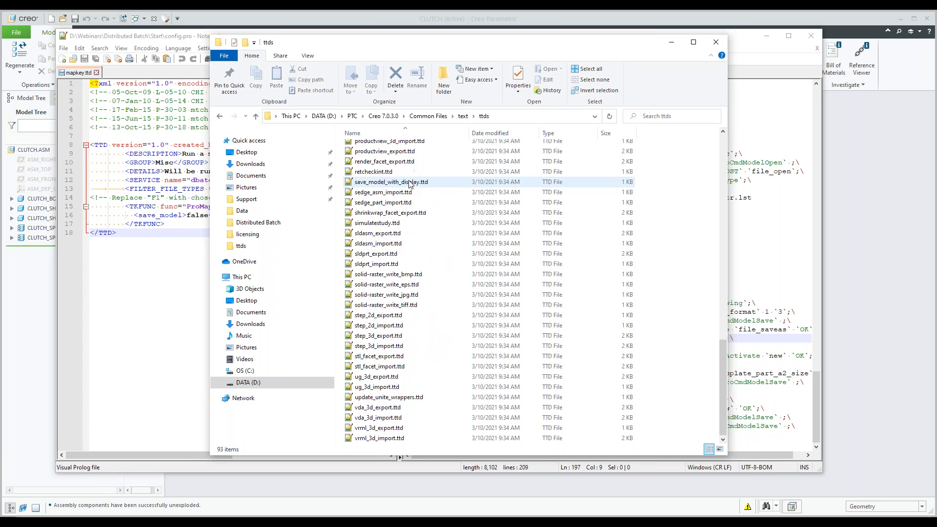
Step: Go back through the TTD files in the ttds folder and open neutral_3d_export.ttd in Notepad++
scroll(409, 182, up, 2)
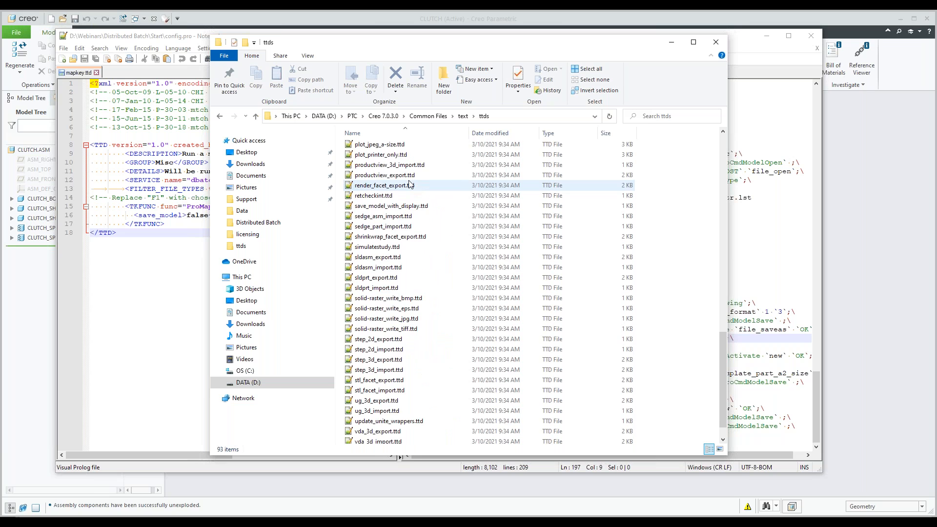
scroll(409, 184, up, 1)
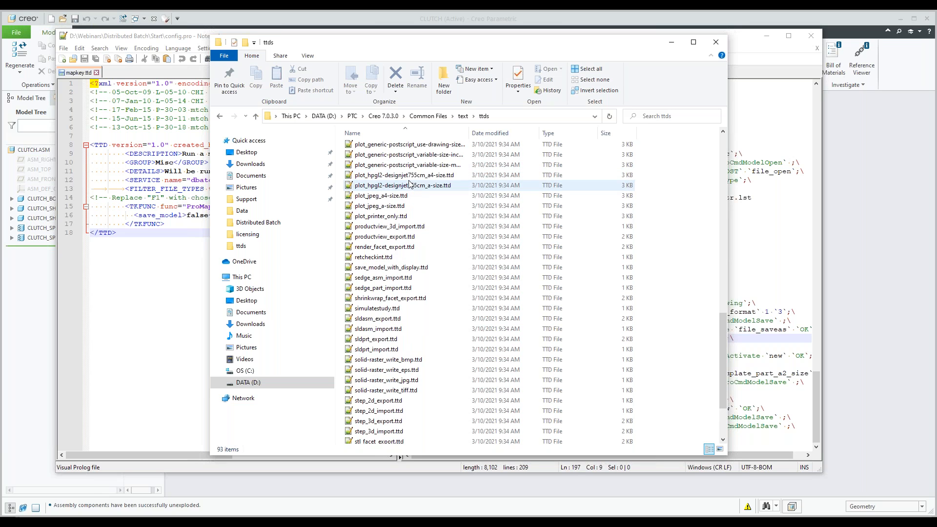
scroll(410, 183, up, 4)
scroll(409, 185, up, 2)
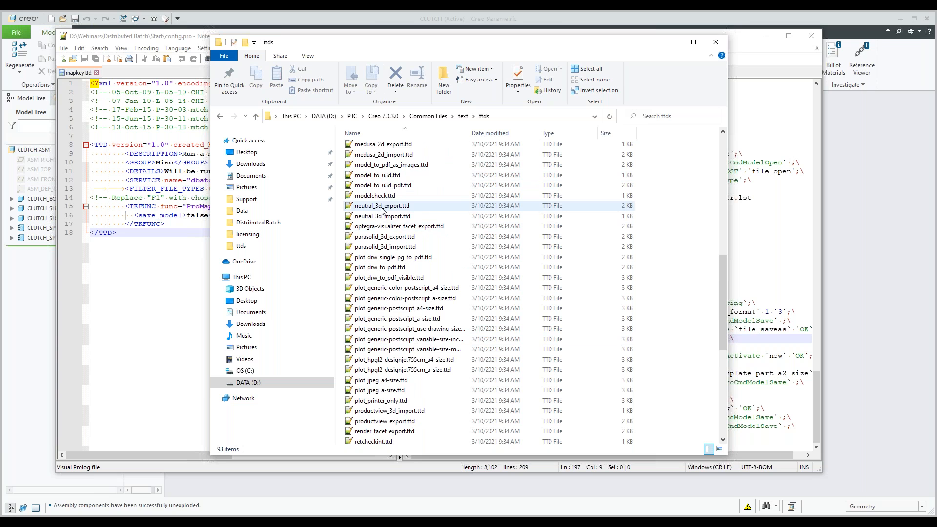
click(381, 206)
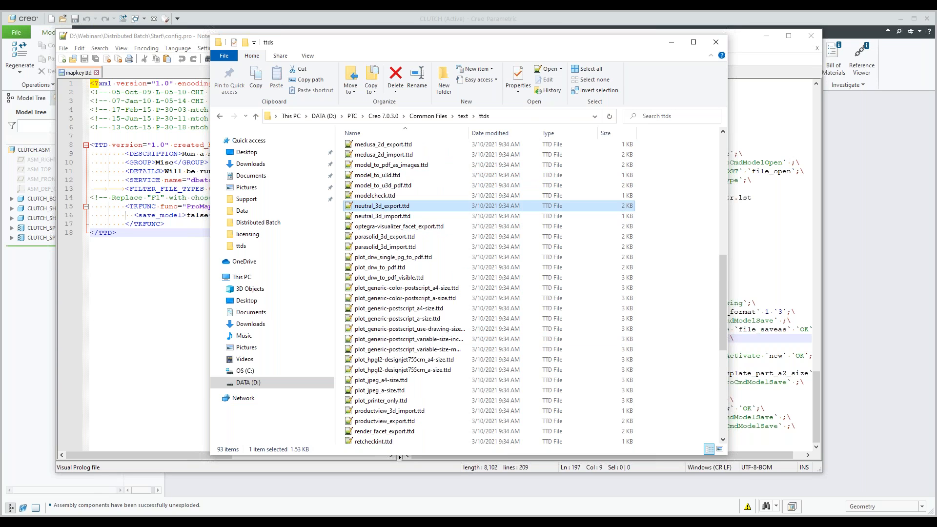
double_click(382, 206)
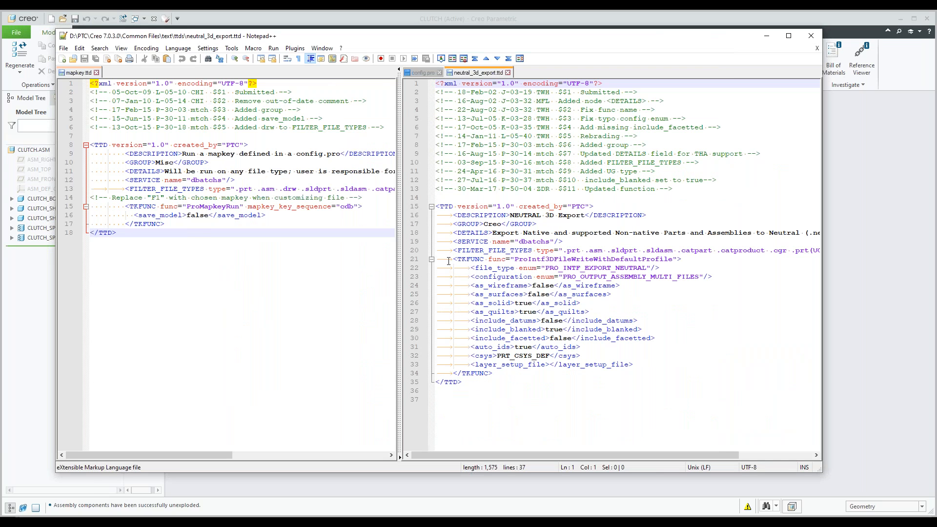
Step: Highlight the whole TKFUNC block on lines 21 to 34 of neutral_3d_export.ttd for review, then clear the selection
click(437, 258)
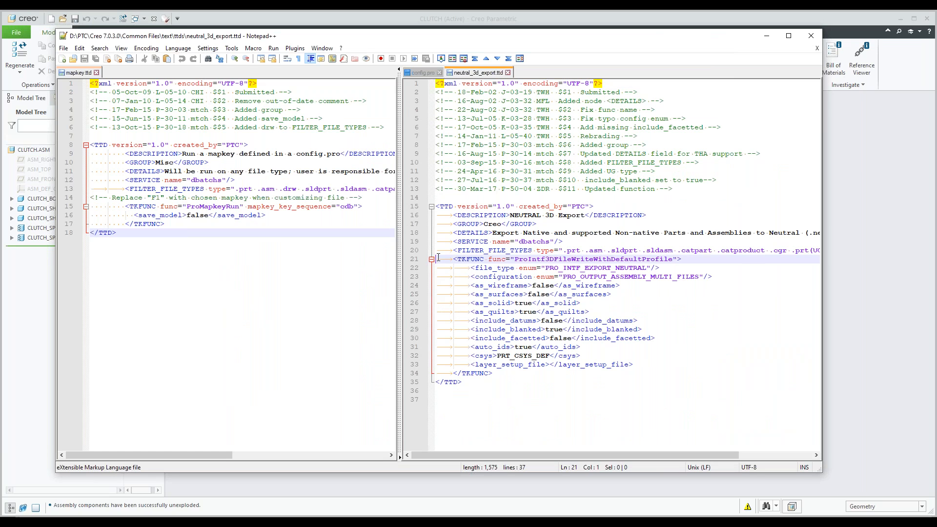
drag(438, 258, 494, 373)
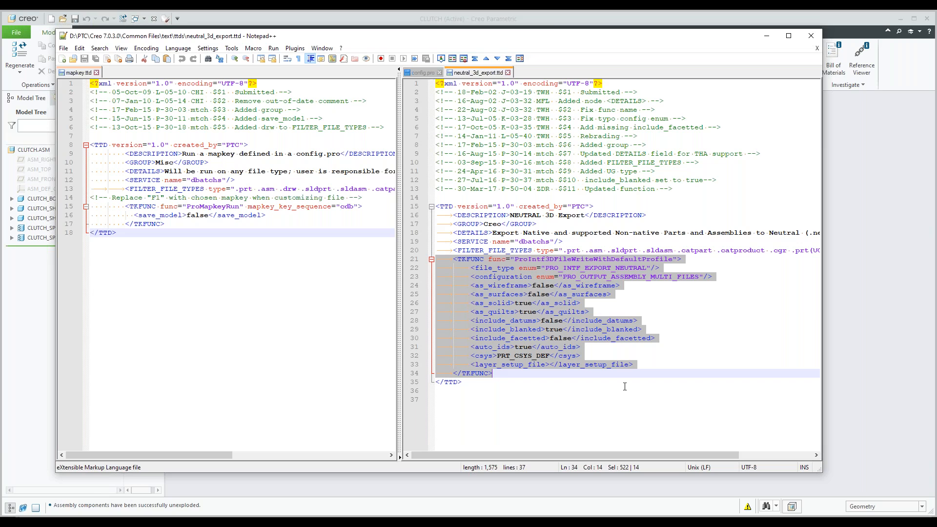
click(542, 384)
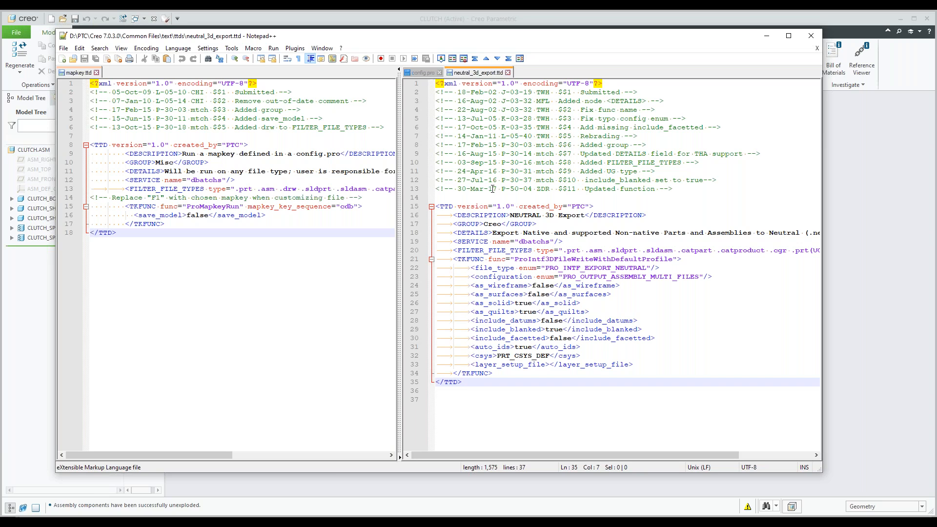
Step: Highlight the cdb value of mapkey_key_sequence on line 15 of mapkey.ttd
click(350, 207)
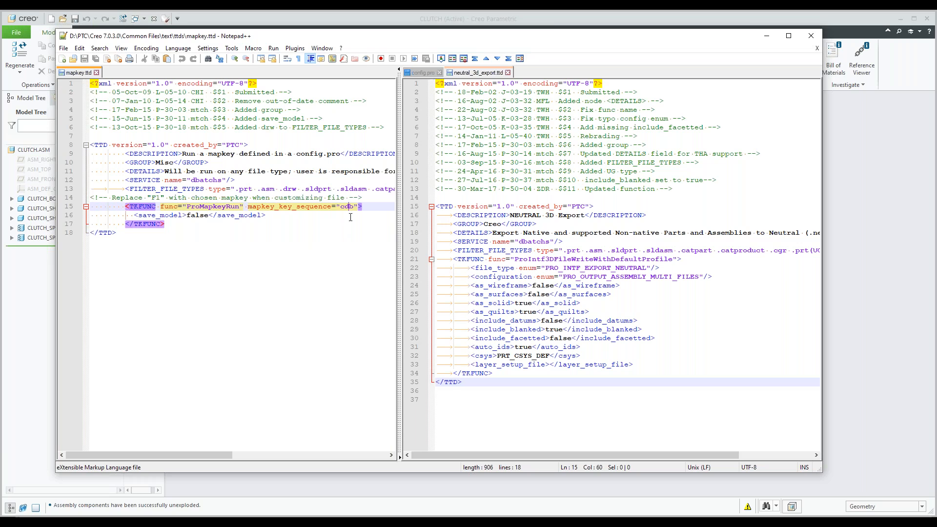
click(350, 216)
click(354, 207)
drag(355, 207, 340, 207)
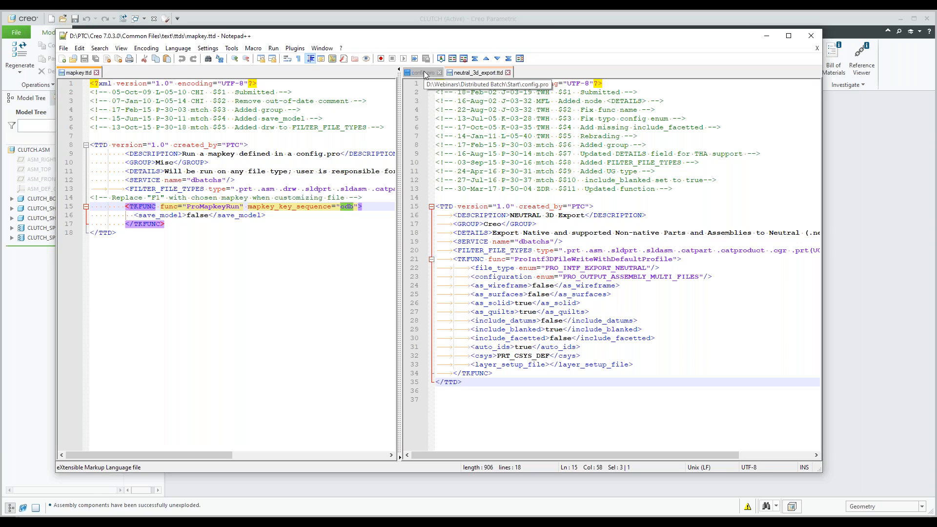
Step: Return to config.pro and highlight the first cdb Create_Drawing mapkey definition, lines 197 to 203
click(425, 73)
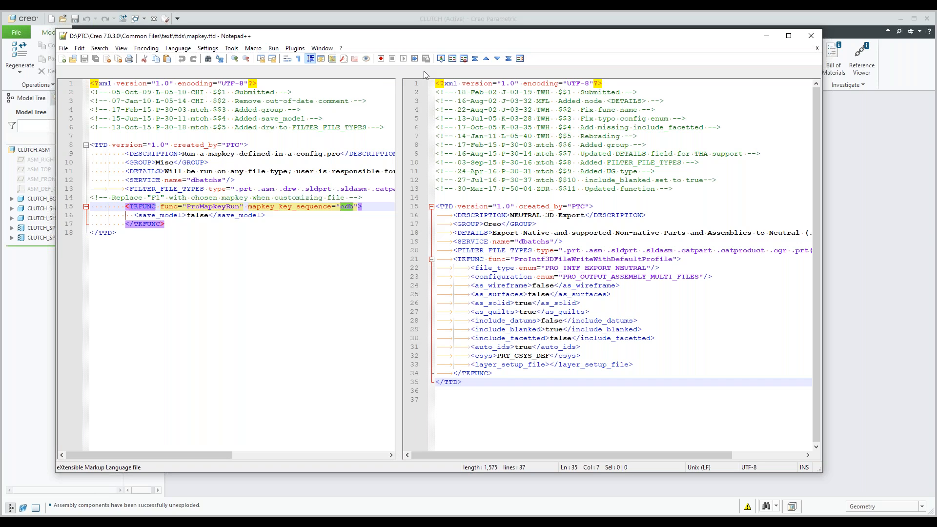
click(423, 73)
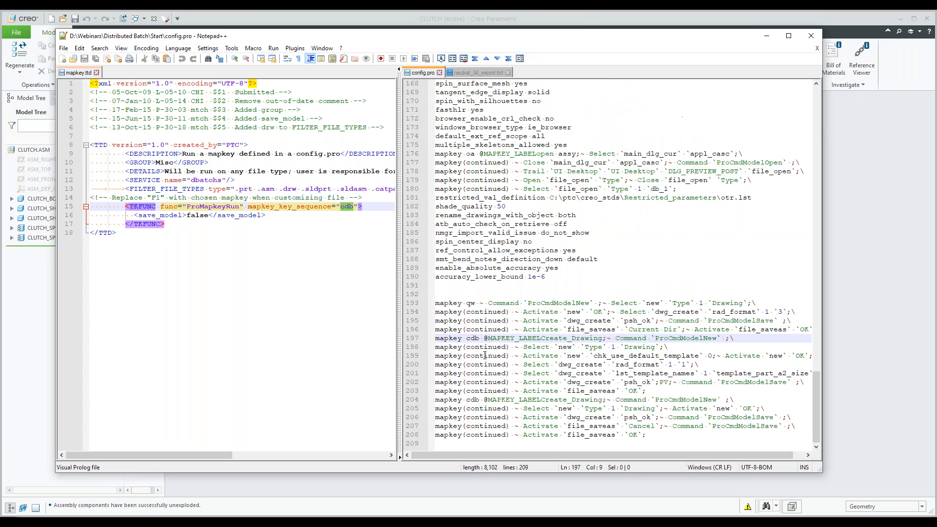
drag(435, 338, 645, 390)
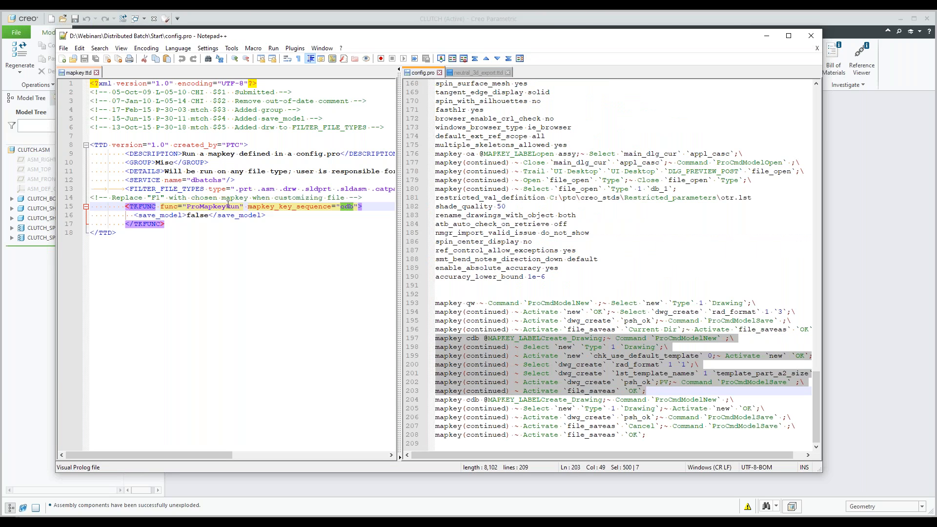
Step: Switch to Creo Distributed Batch and review the mapkey task group's TTD file, objects, configuration files and output directory settings
click(313, 228)
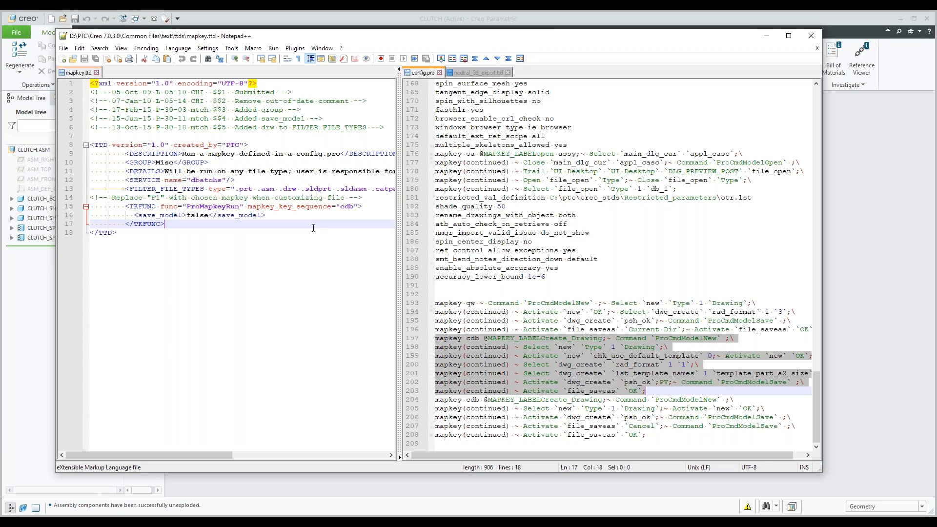
click(766, 39)
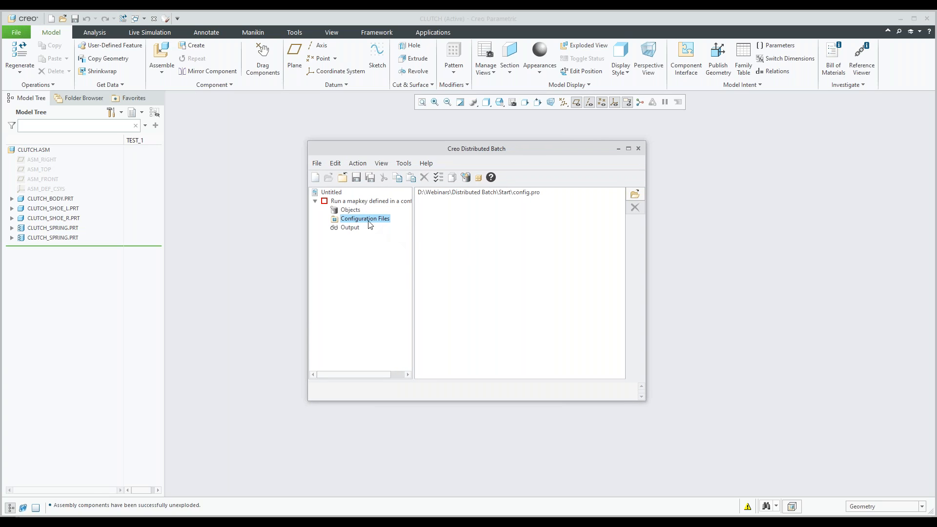
click(350, 211)
click(355, 202)
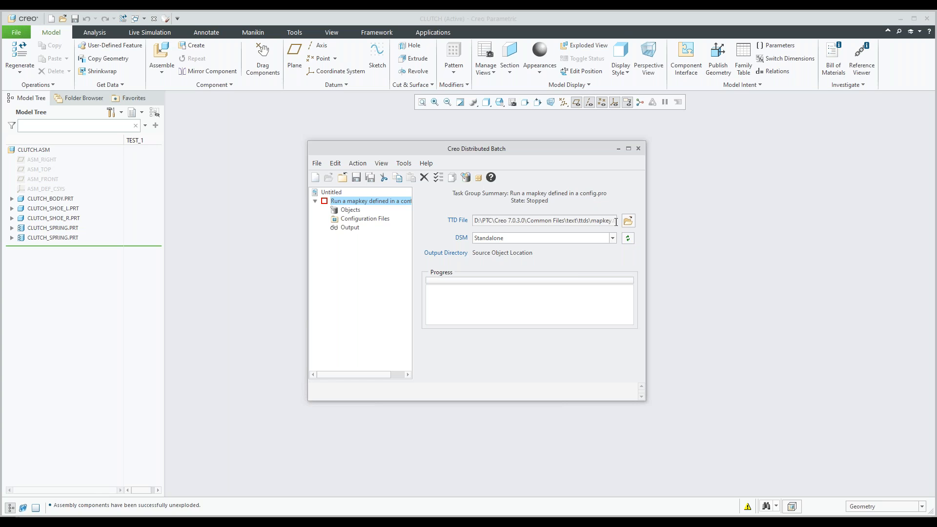
click(361, 211)
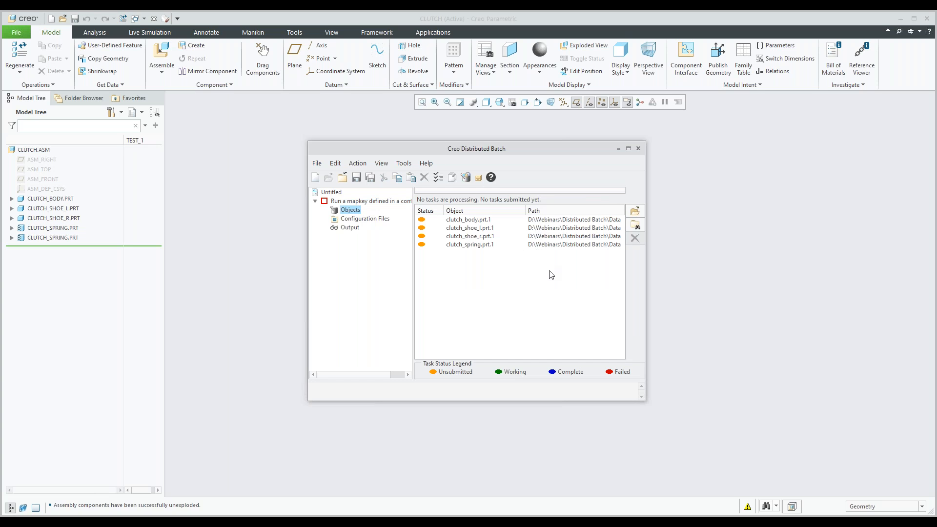
click(366, 221)
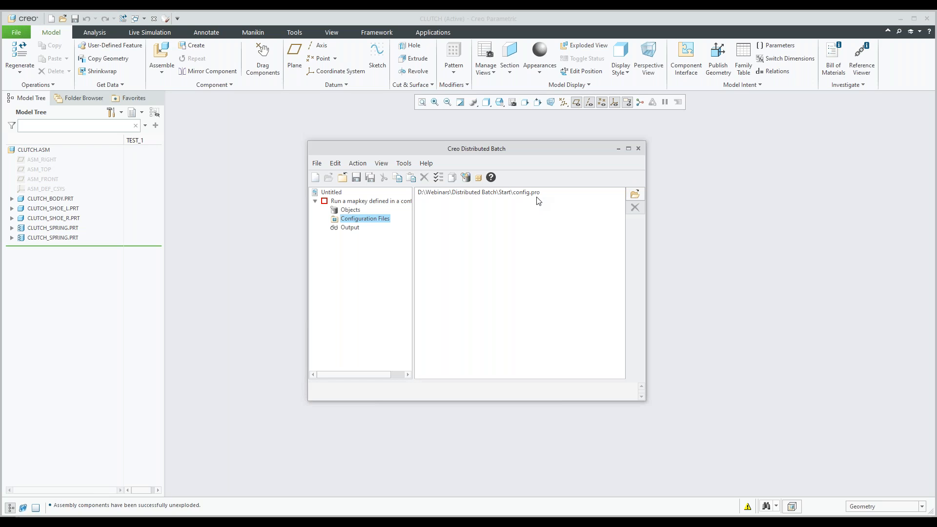
click(347, 228)
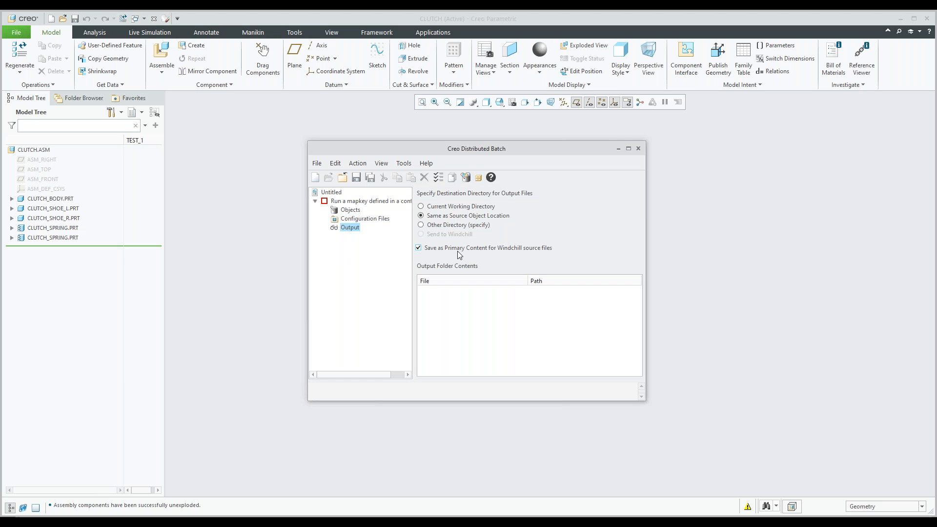
click(362, 202)
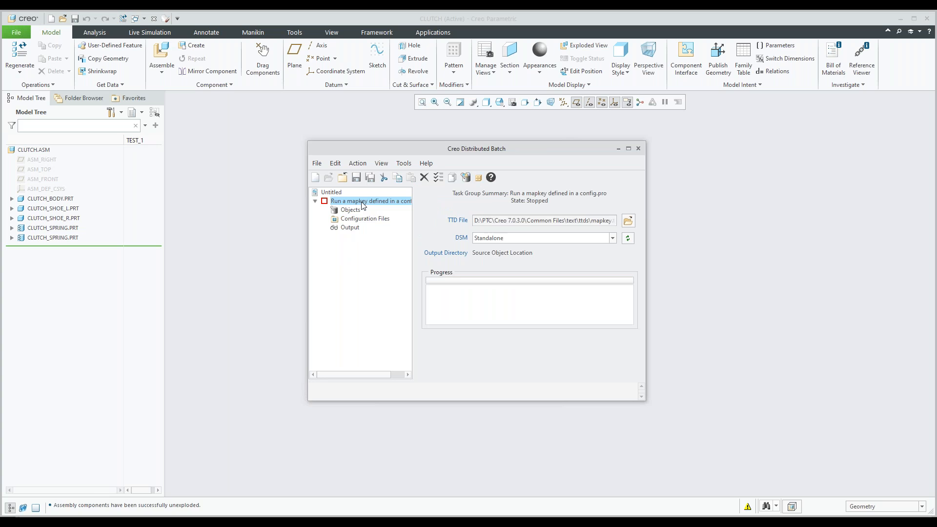
Step: Start the mapkey task group and show its objects list to follow the task status
right_click(361, 202)
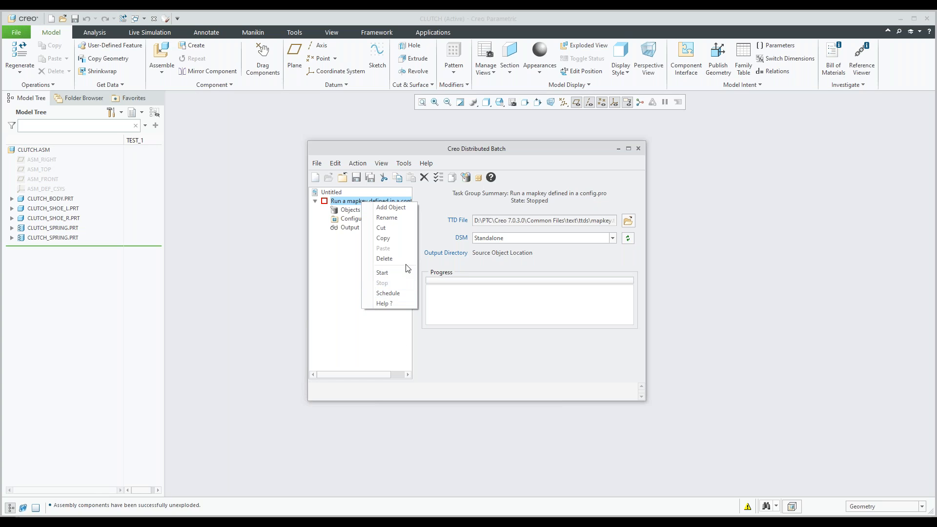
click(391, 274)
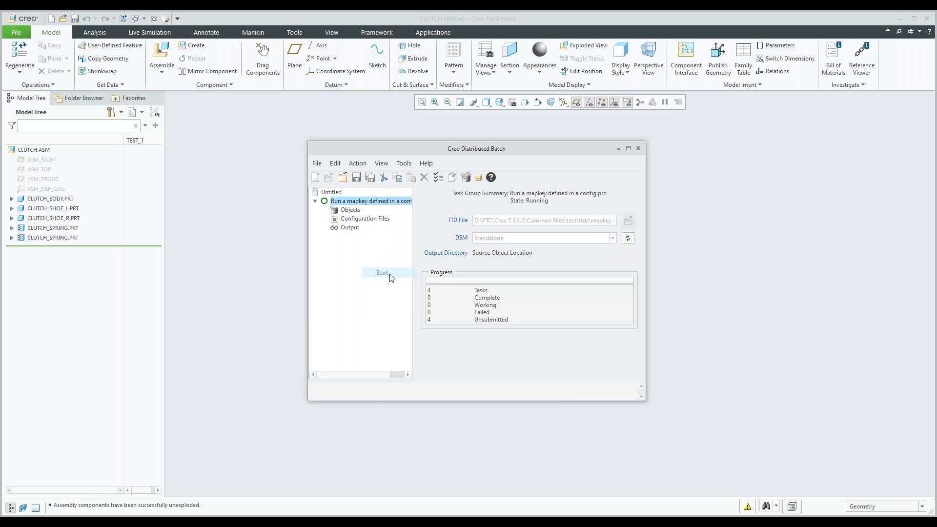
click(350, 211)
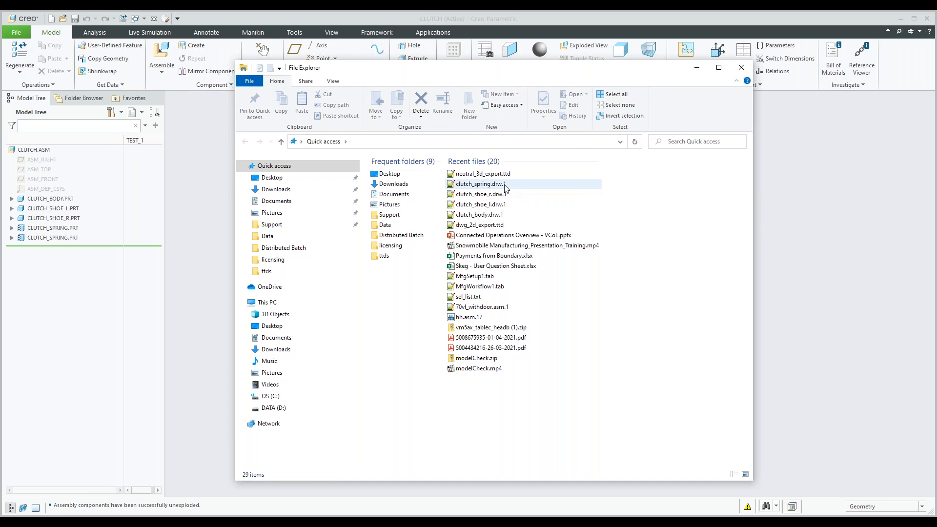
Step: Switch to File Explorer and highlight the four clutch .drw.1 drawings, from clutch_spring to clutch_body, among the recent files
click(505, 186)
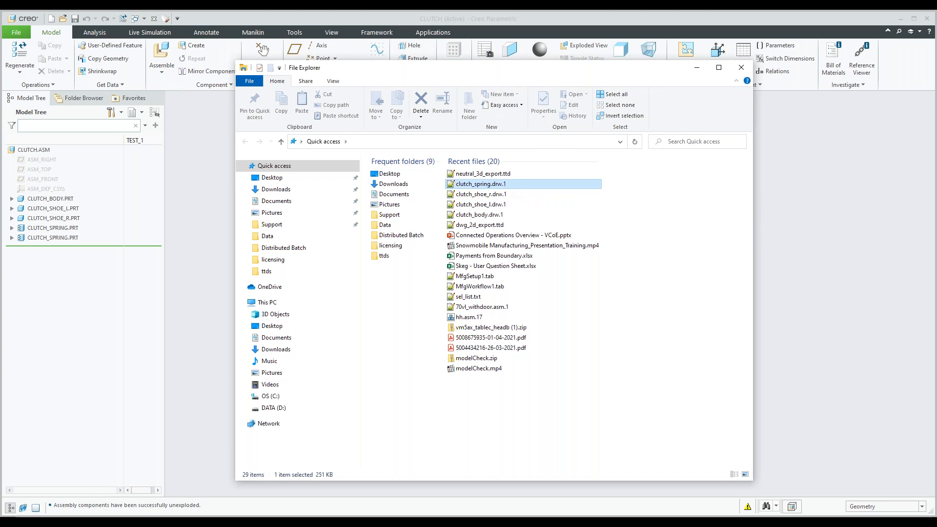
shift+click(490, 216)
right_click(489, 216)
click(520, 343)
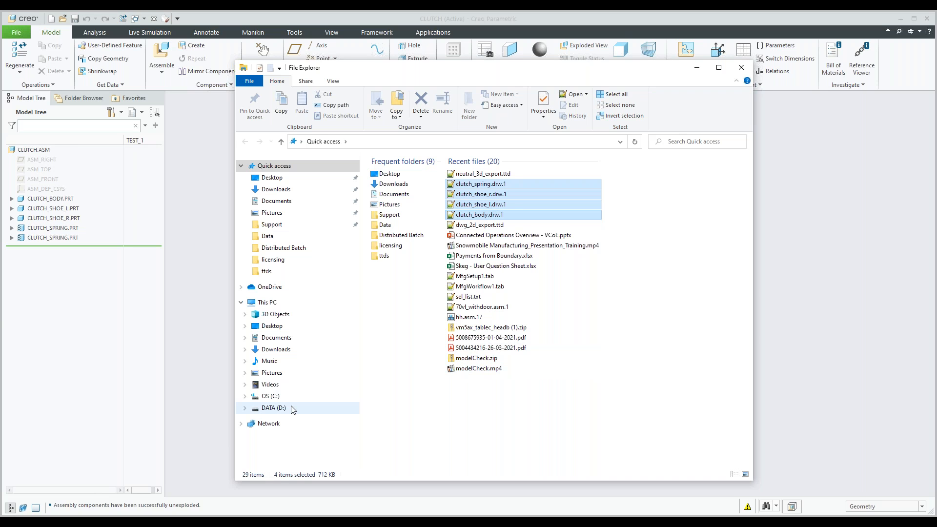
Step: Open the Data folder, highlight the four clutch .drw.1 drawing files there, and clear the selection
click(267, 237)
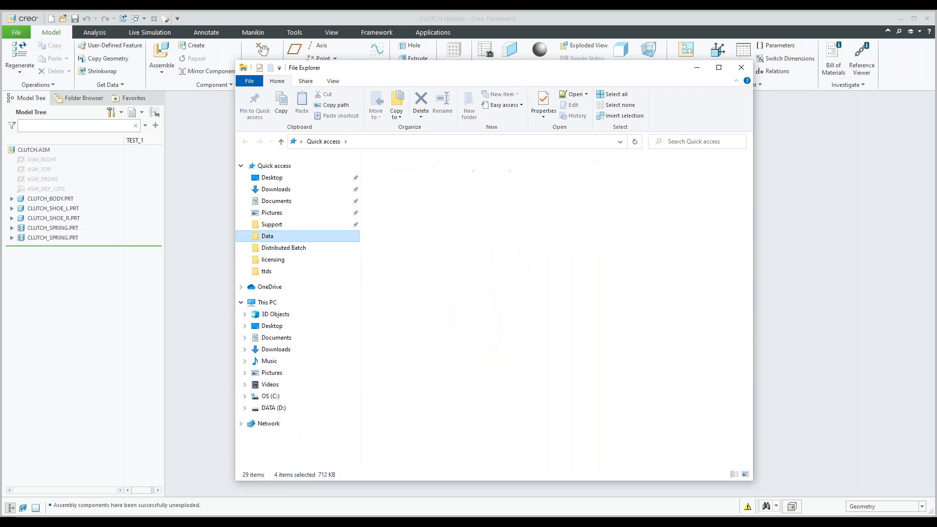
click(411, 270)
right_click(411, 270)
click(434, 333)
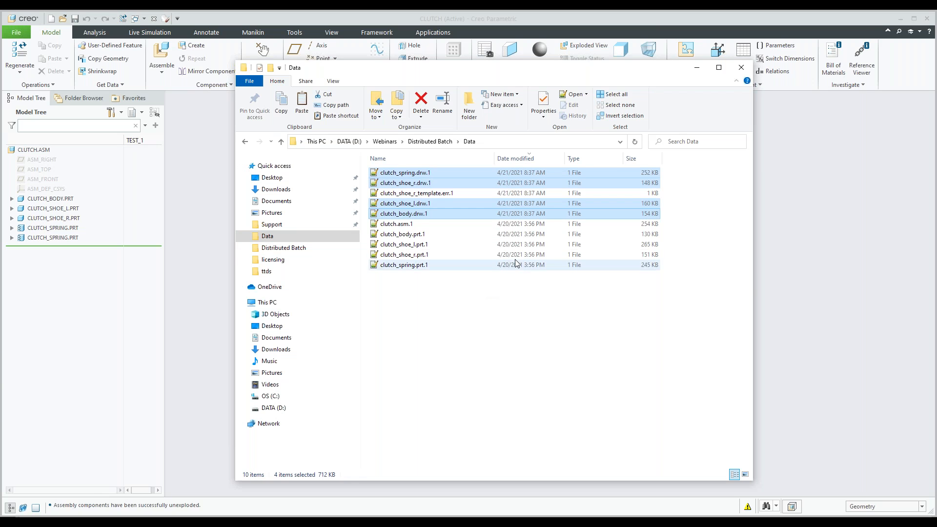
click(436, 290)
Step: Open clutch_shoe_r_template.err.1 in Notepad++ and widen its view to read the error lines
click(418, 196)
right_click(420, 197)
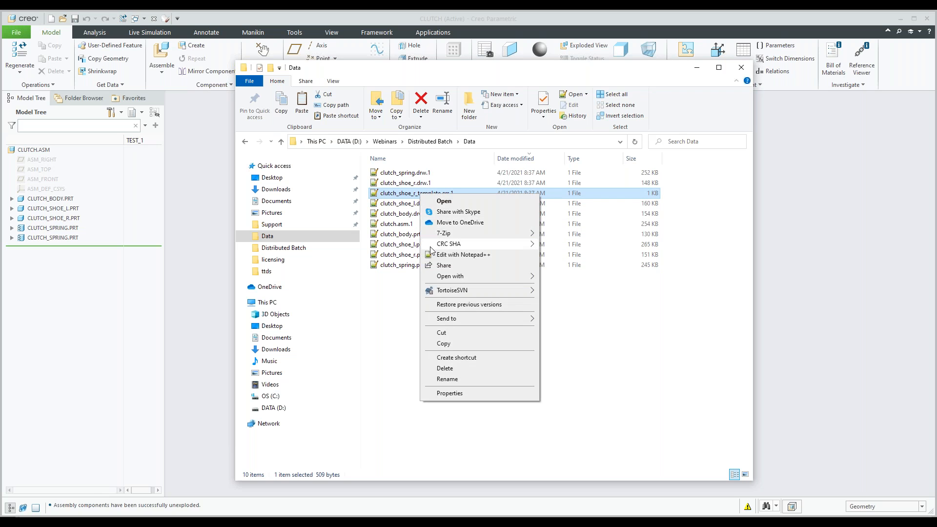
click(461, 254)
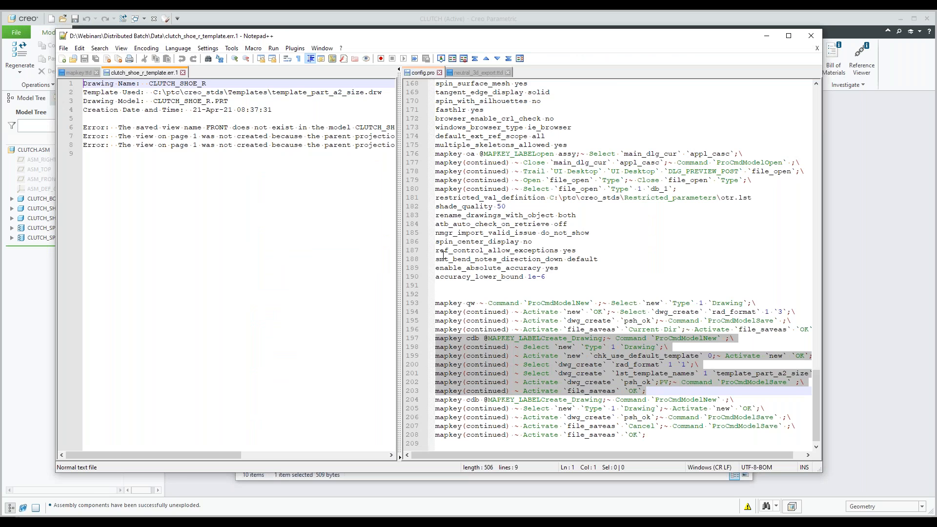
drag(399, 254, 530, 254)
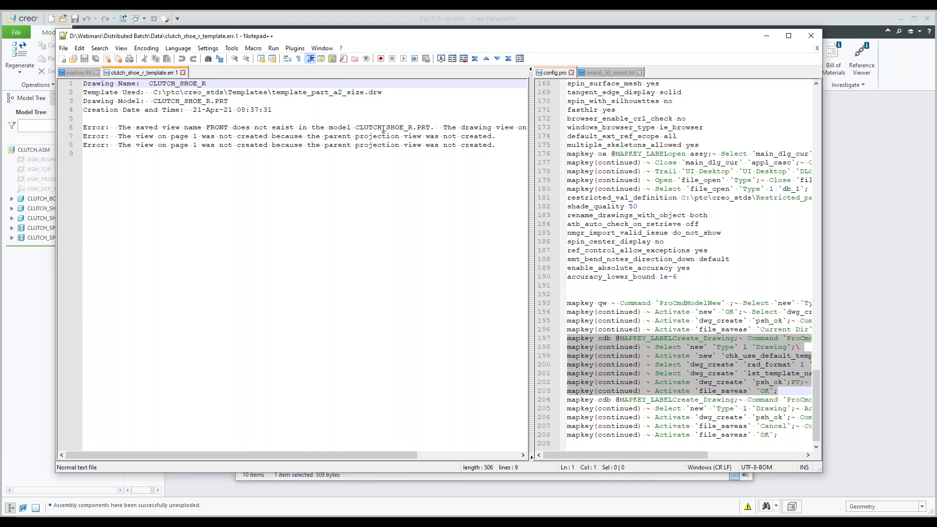
mouse_move(306, 456)
mouse_down()
mouse_move(412, 447)
mouse_move(312, 451)
mouse_up()
Step: Switch to Creo Parametric, open clutch_body.drw from the Data folder, and inspect the dimensions on its front view
click(765, 38)
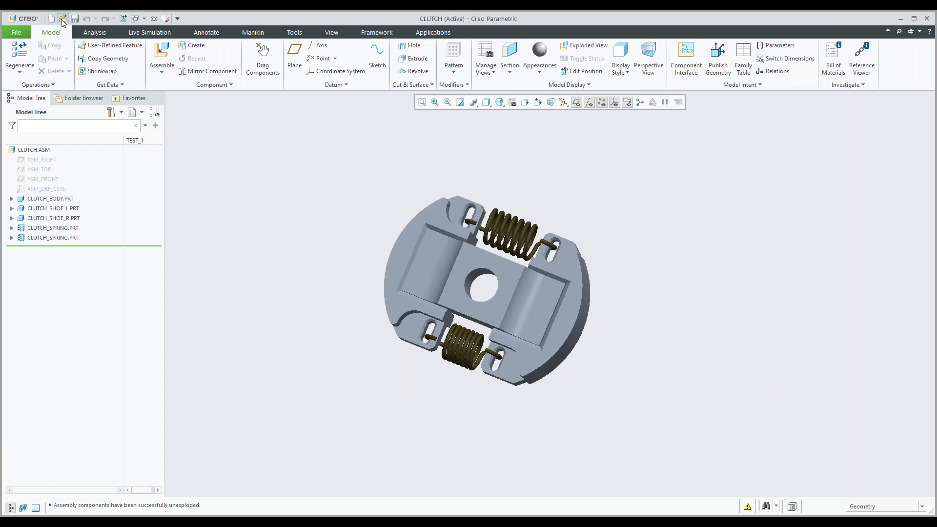
click(63, 20)
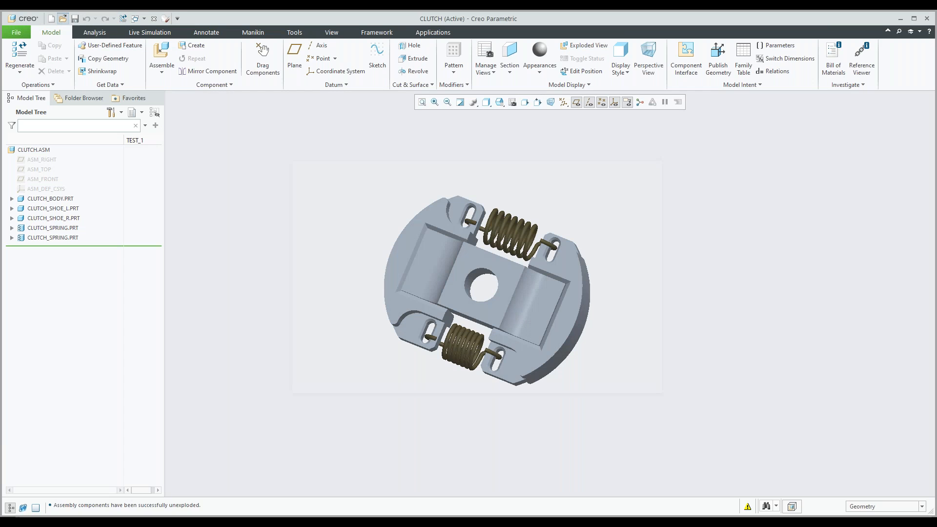
click(402, 215)
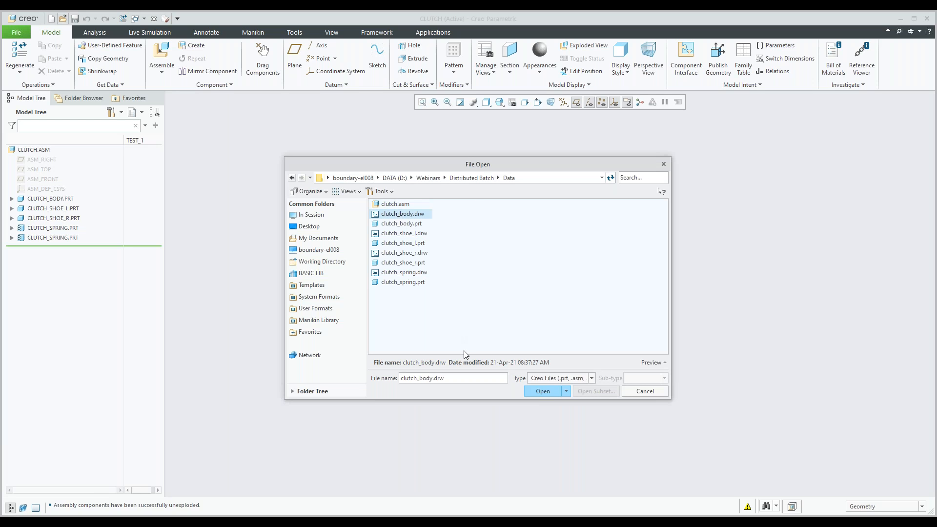
click(543, 391)
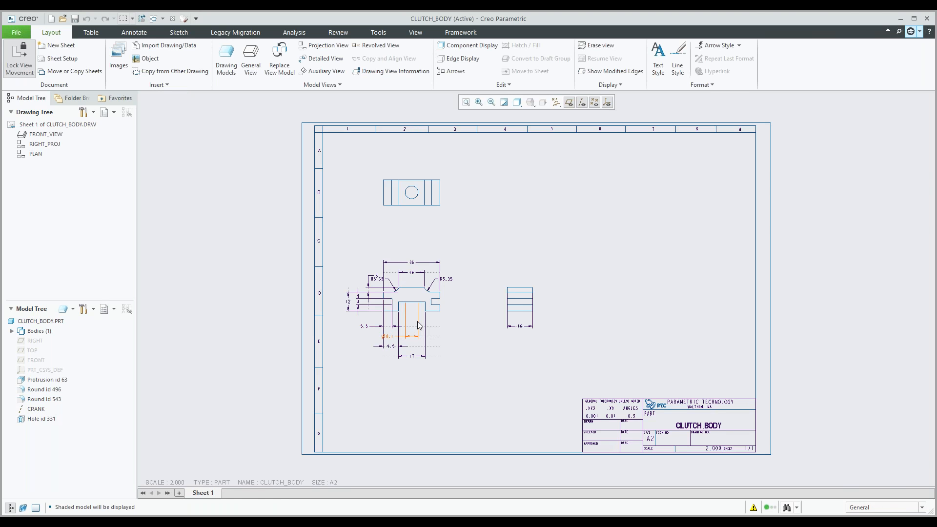
scroll(419, 325, down, 2)
scroll(419, 325, down, 2)
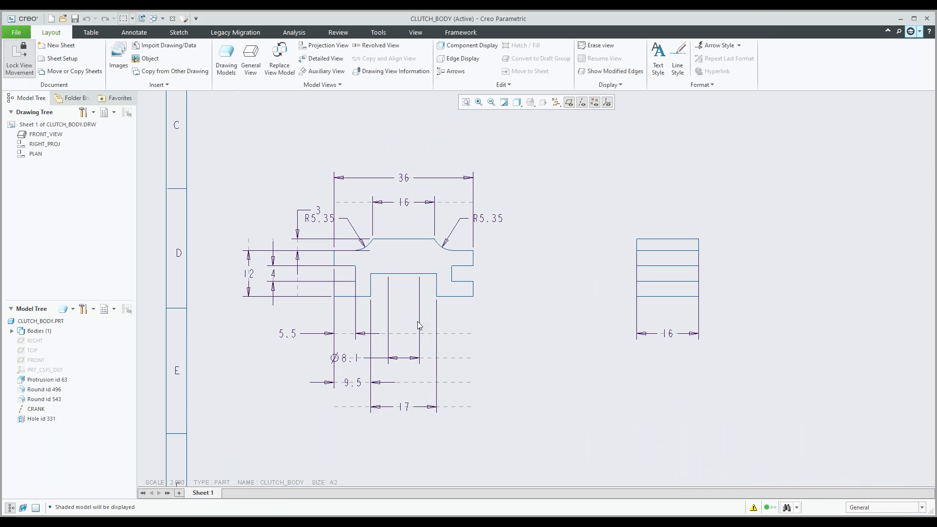
Step: Look over the whole clutch_body drawing sheet, including its three views and the title block
scroll(424, 283, up, 4)
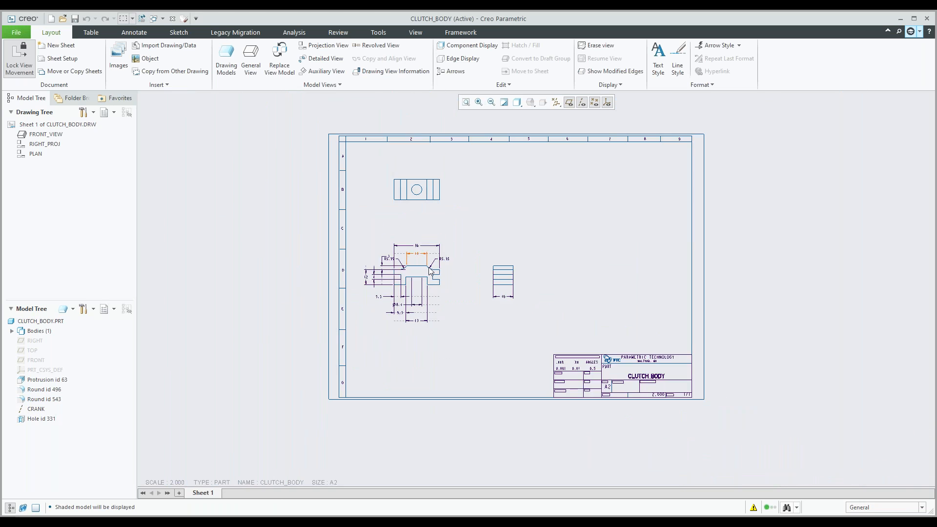
scroll(440, 242, down, 1)
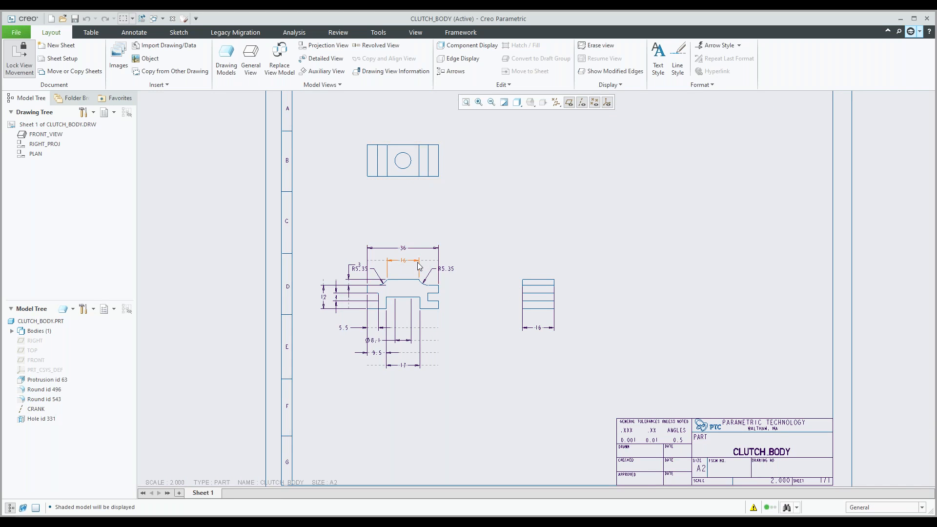
scroll(418, 261, up, 1)
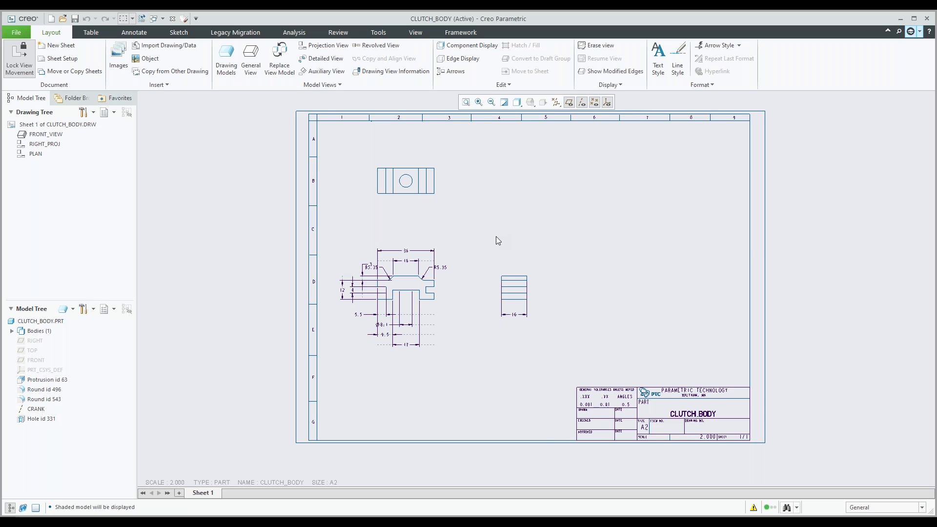
middle_drag(472, 261, 481, 241)
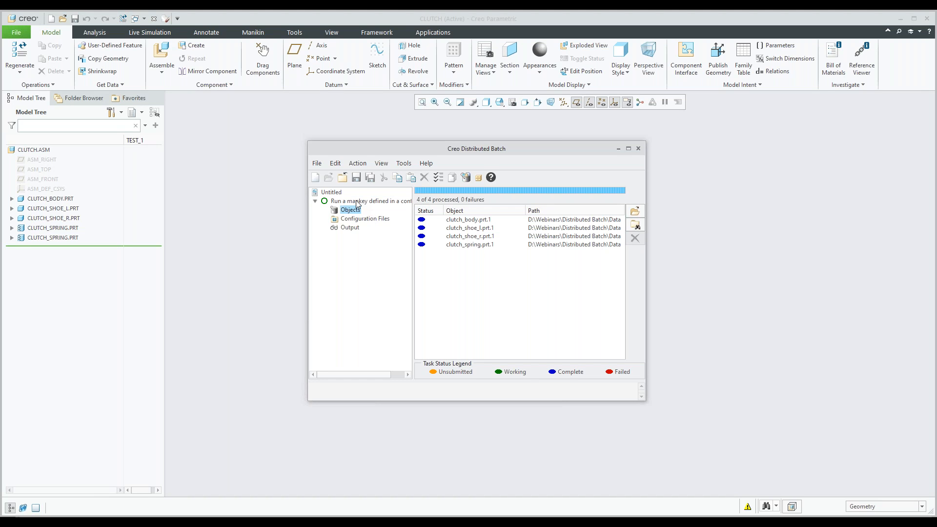
Step: Switch to Creo Distributed Batch, stop the config.pro mapkey task group and delete it
click(356, 201)
right_click(355, 201)
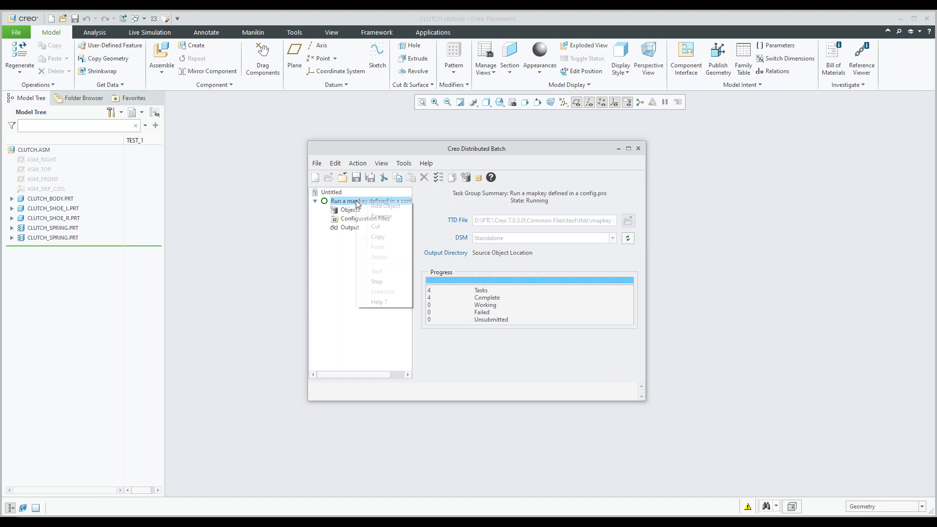
click(376, 281)
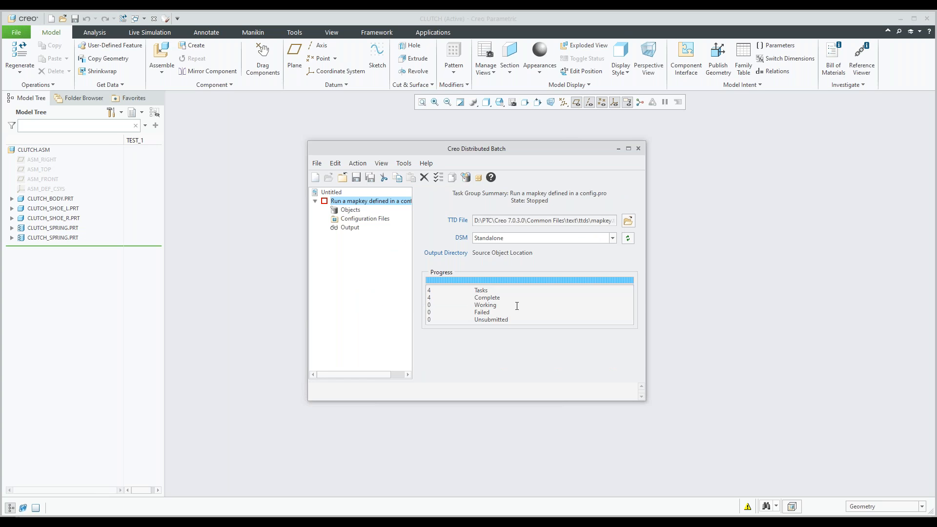
right_click(348, 202)
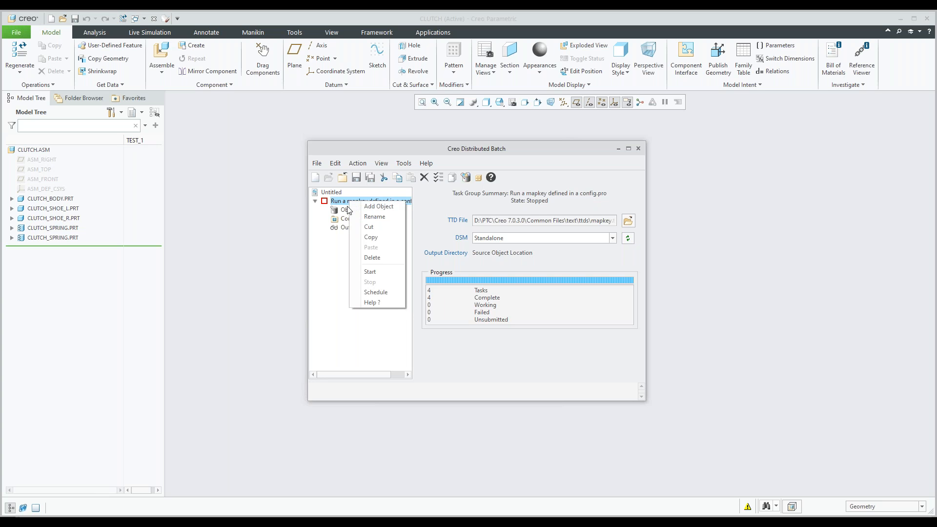
click(379, 259)
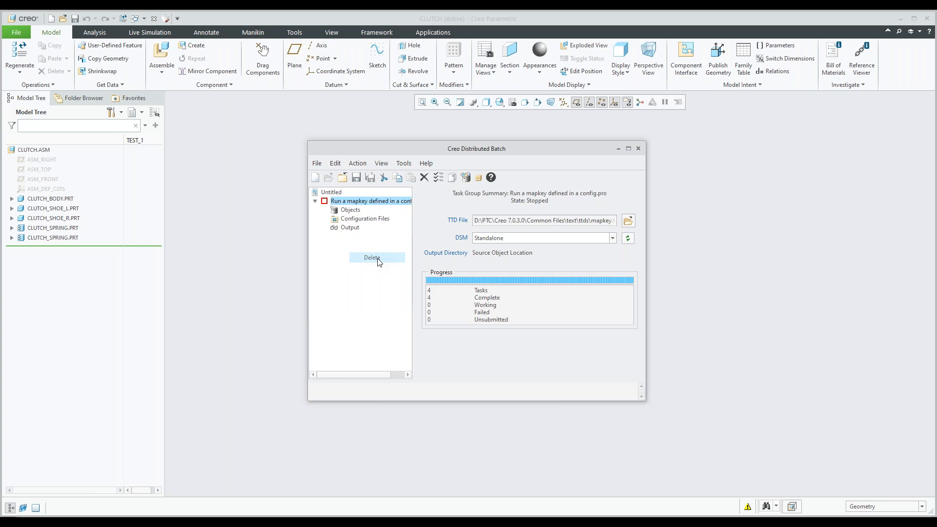
click(488, 293)
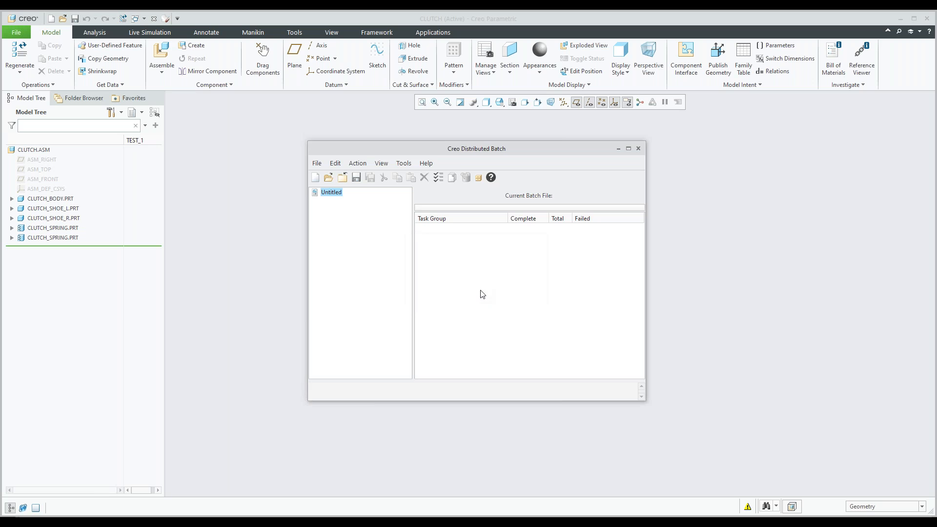
Step: Create a new task group of the AutoCAD type DWG 2D Export (dwg_2d_export.ttd)
click(452, 177)
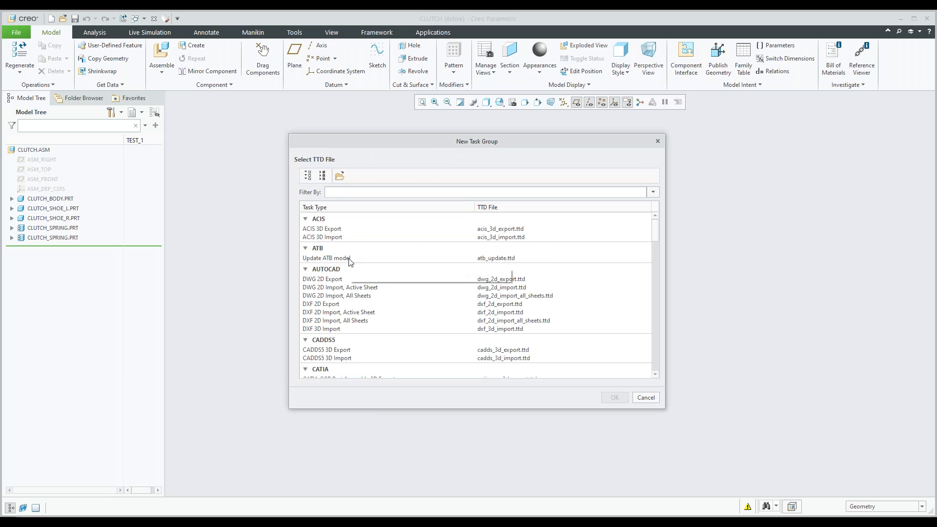
scroll(349, 262, down, 2)
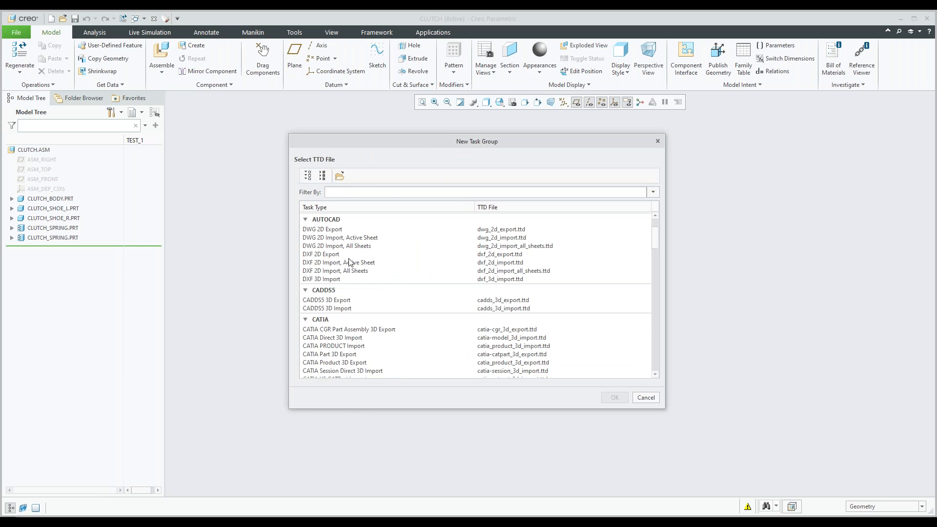
click(325, 233)
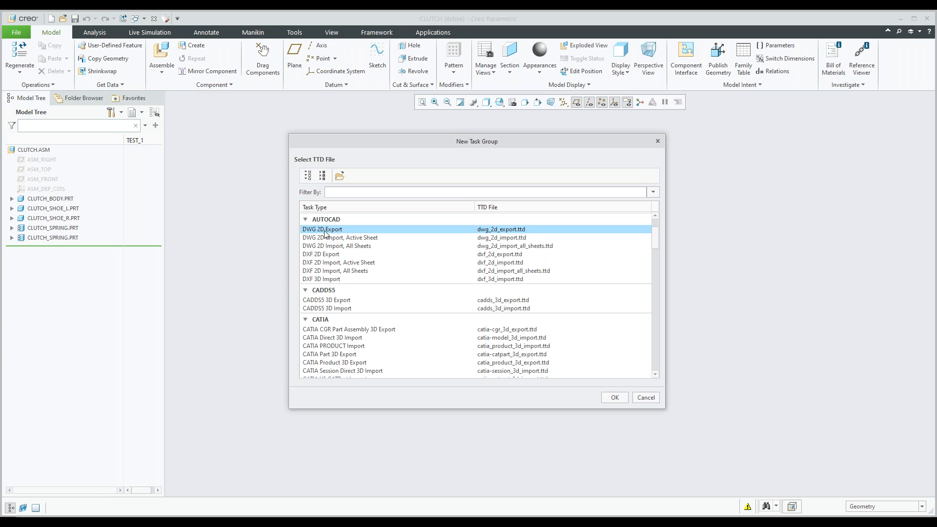
click(614, 398)
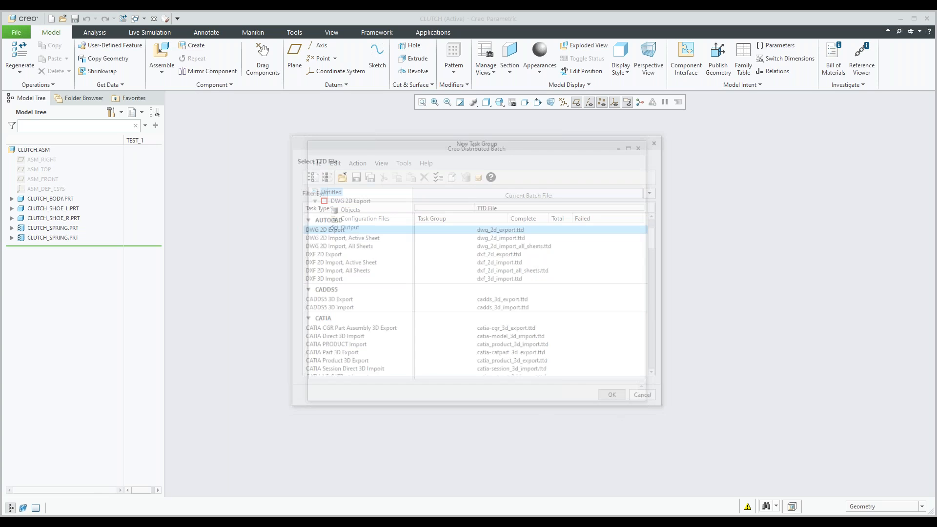
Step: Add the four clutch .drw.1 drawings from the Distributed Batch\Data folder as objects of the DWG 2D Export group
click(351, 210)
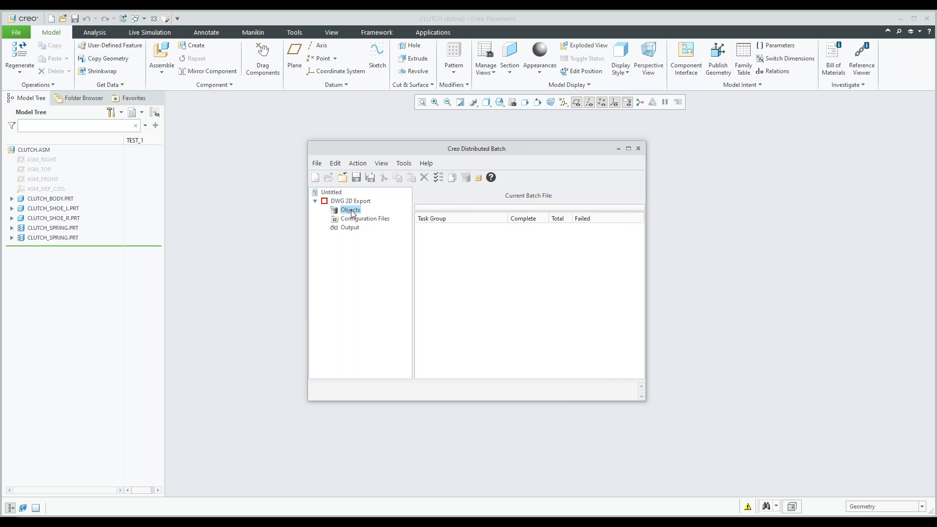
click(634, 211)
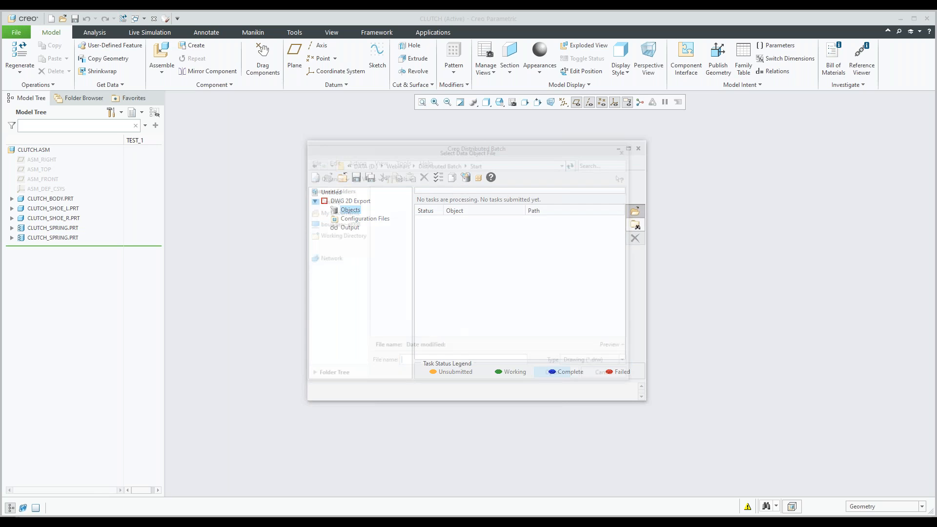
click(441, 163)
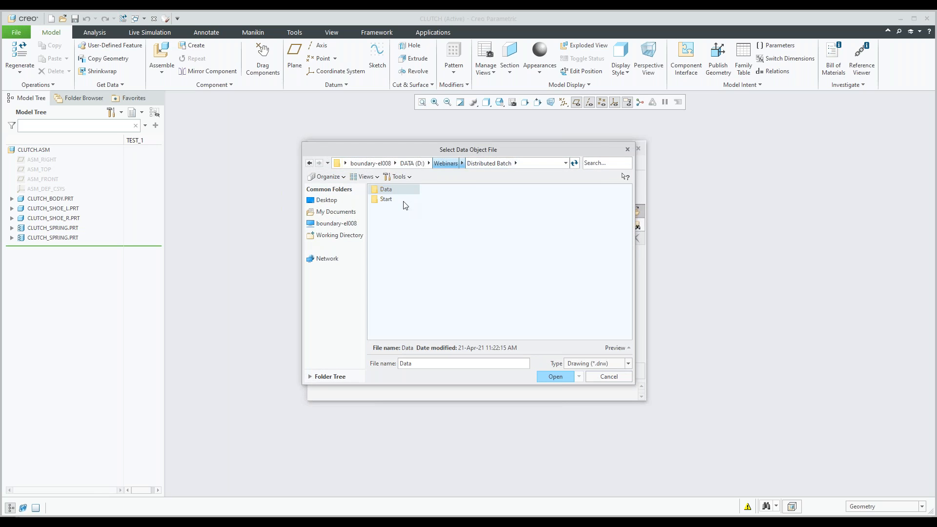
double_click(390, 190)
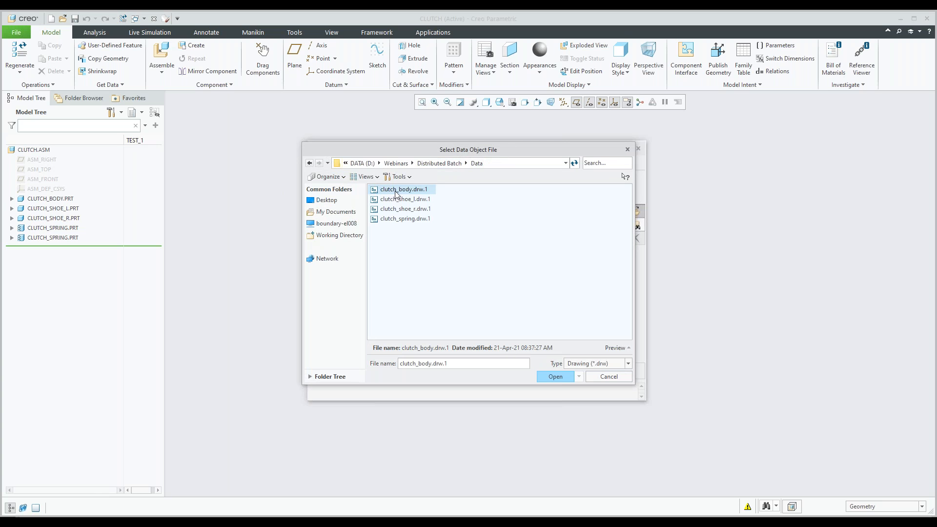
shift+click(404, 219)
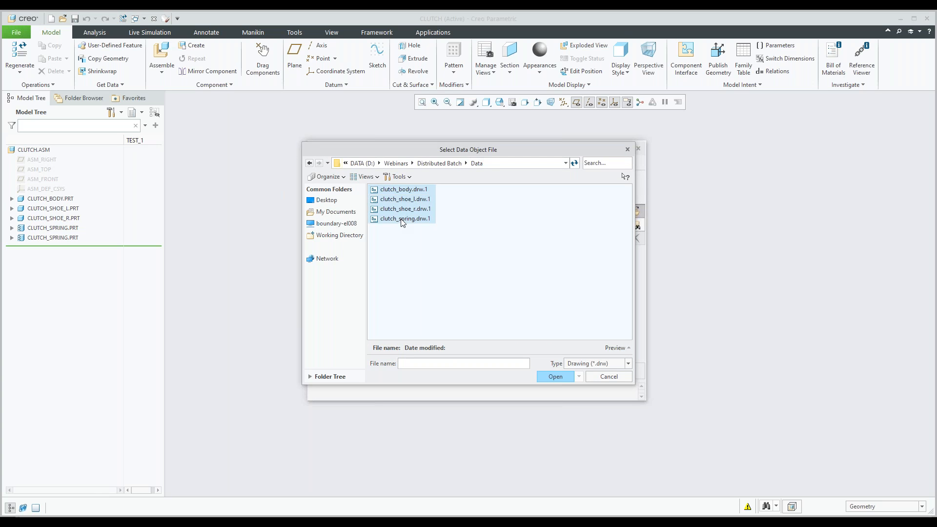
click(554, 377)
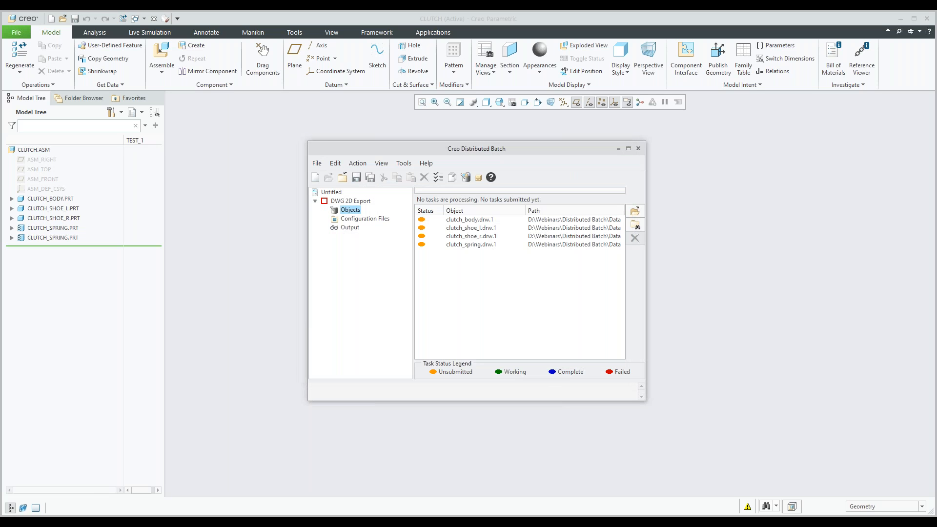
Step: Review the DWG 2D Export group's configuration files, output destination and task group summary
click(370, 219)
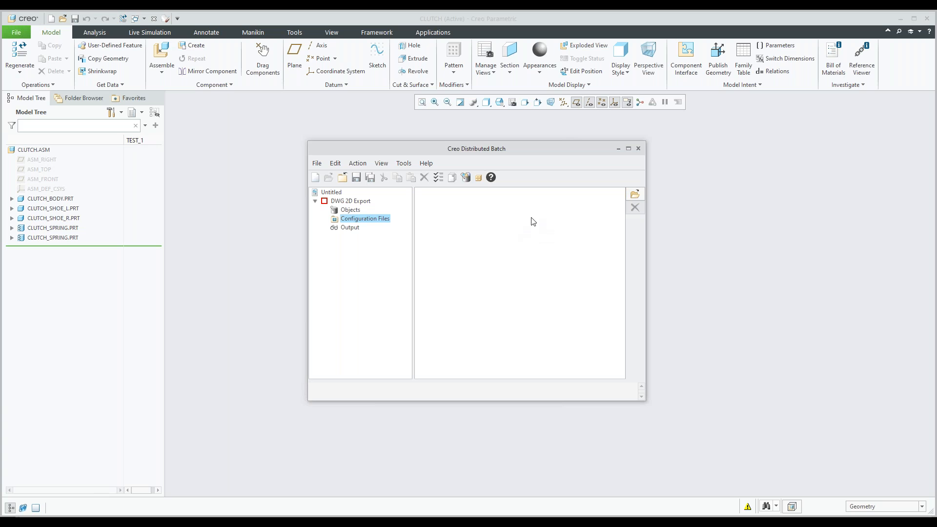
click(349, 228)
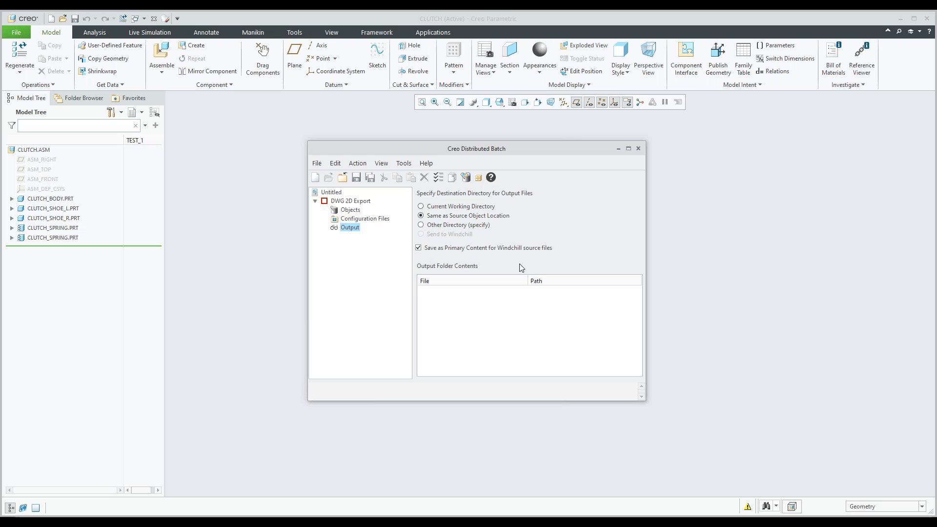
click(356, 202)
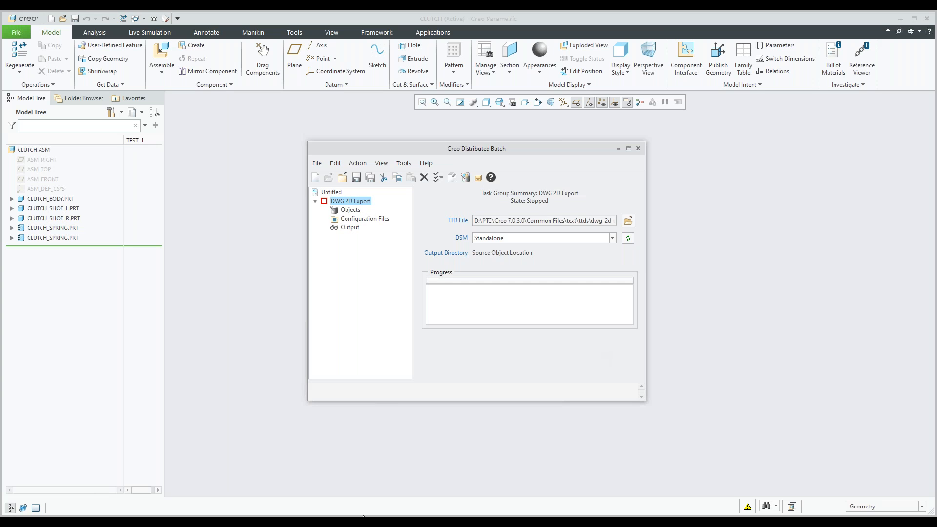
Step: Switch to File Explorer, check the existing contents of the Data folder, and minimize the window
mouse_move(363, 516)
click(361, 476)
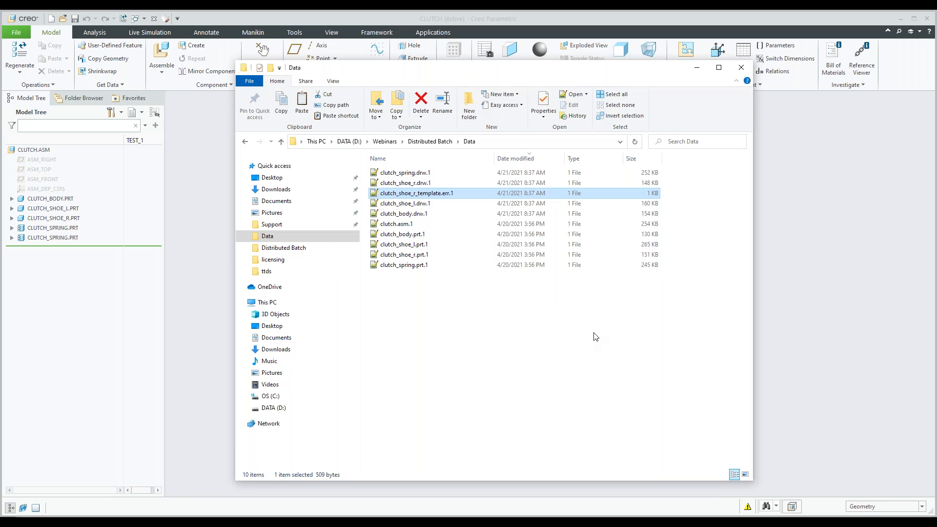
click(697, 72)
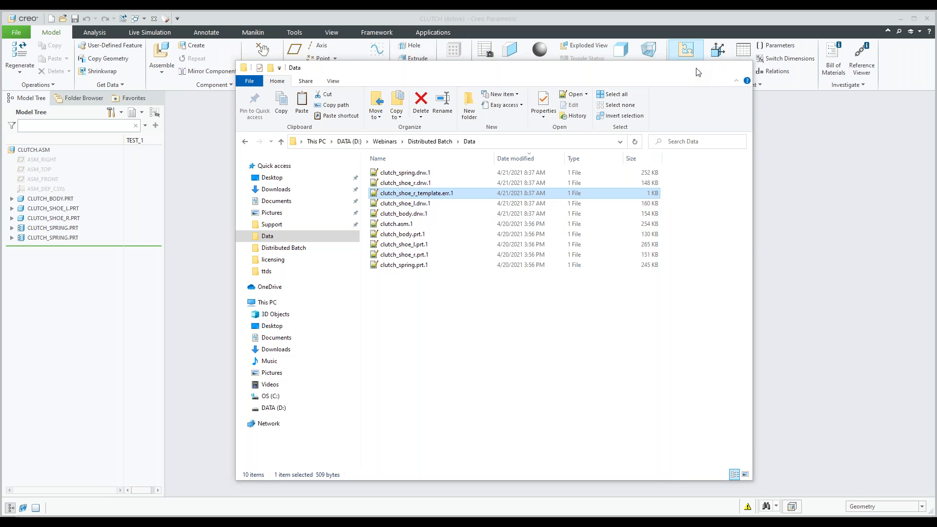
Step: Start the DWG 2D Export task group and monitor the status of its objects
right_click(353, 203)
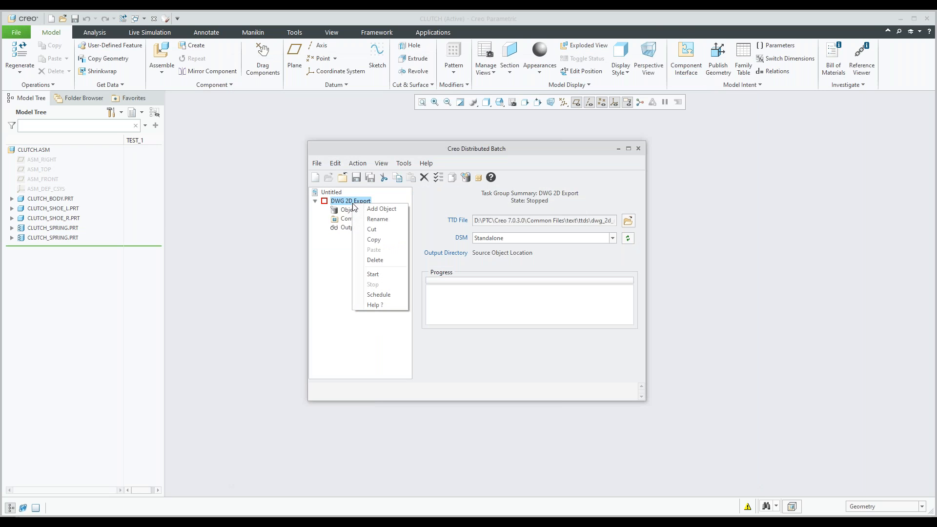
click(379, 275)
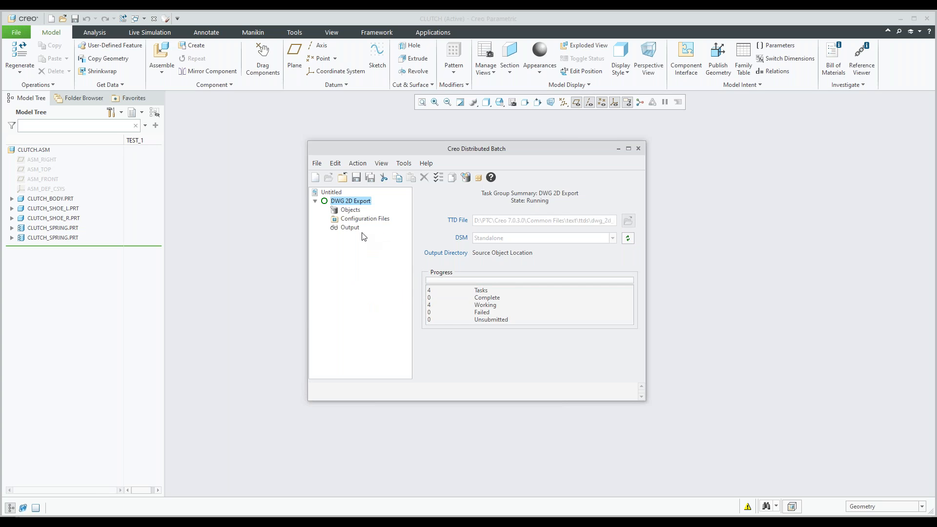
click(350, 210)
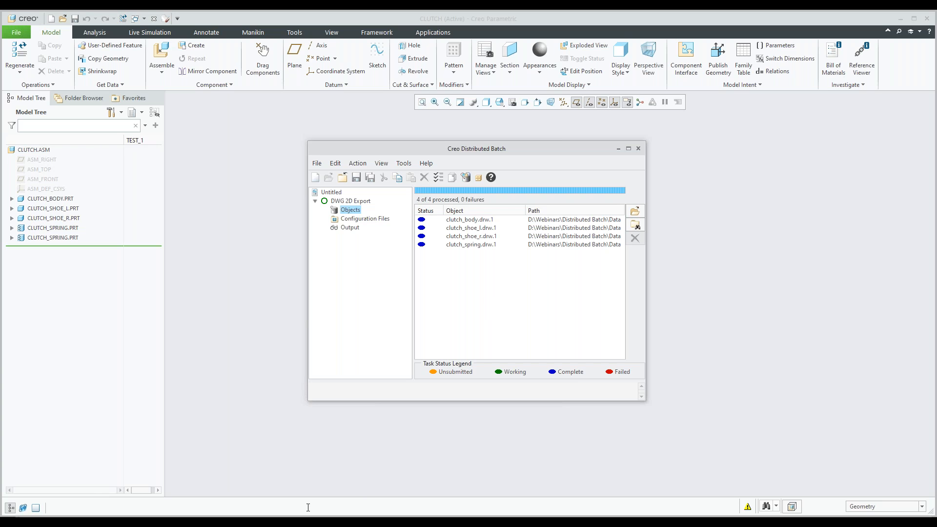
Step: Switch to File Explorer, check the Data folder for the exported clutch .dwg files, and minimize the window
click(301, 522)
click(330, 481)
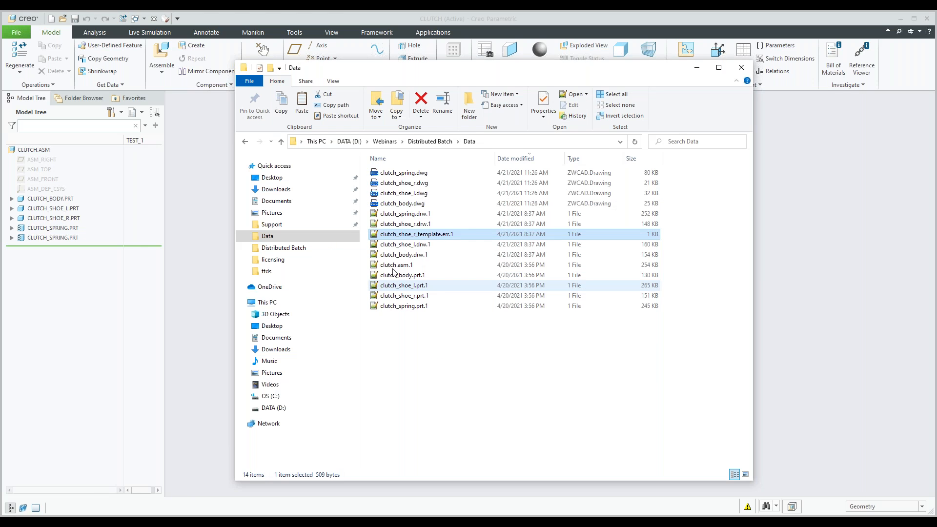
click(411, 204)
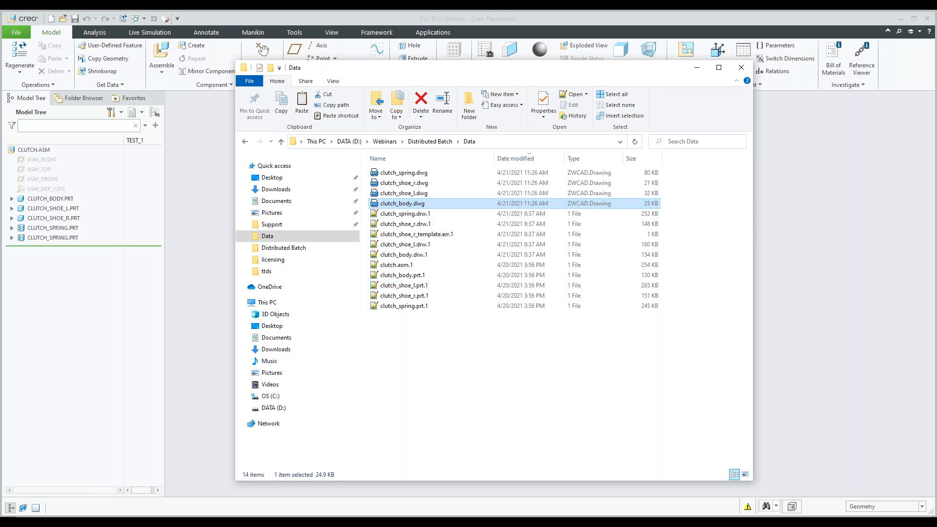
click(404, 173)
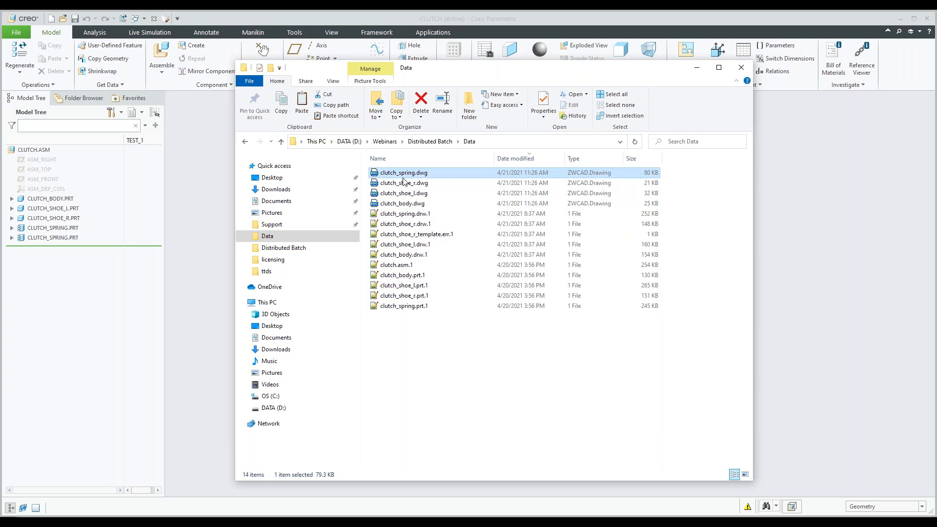
click(698, 71)
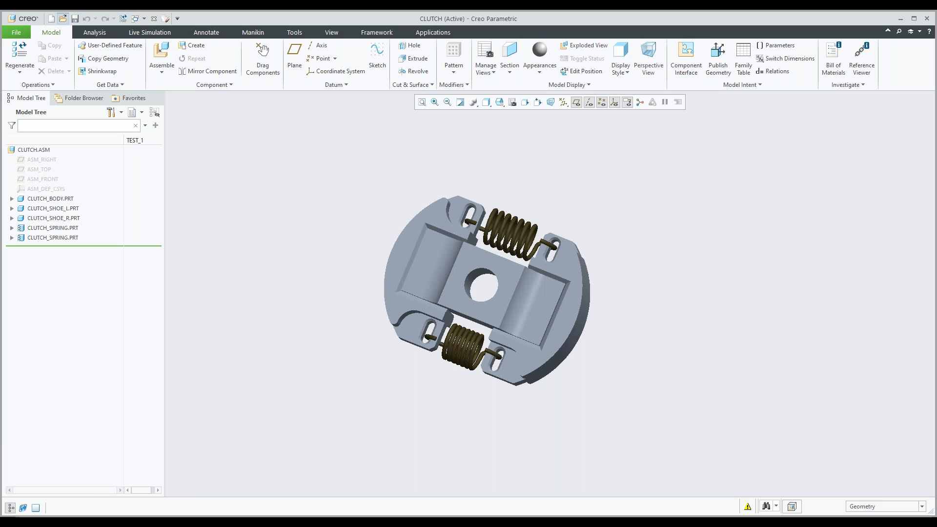
Step: List all file types in the Data folder and open clutch_body.dwg for import
click(63, 18)
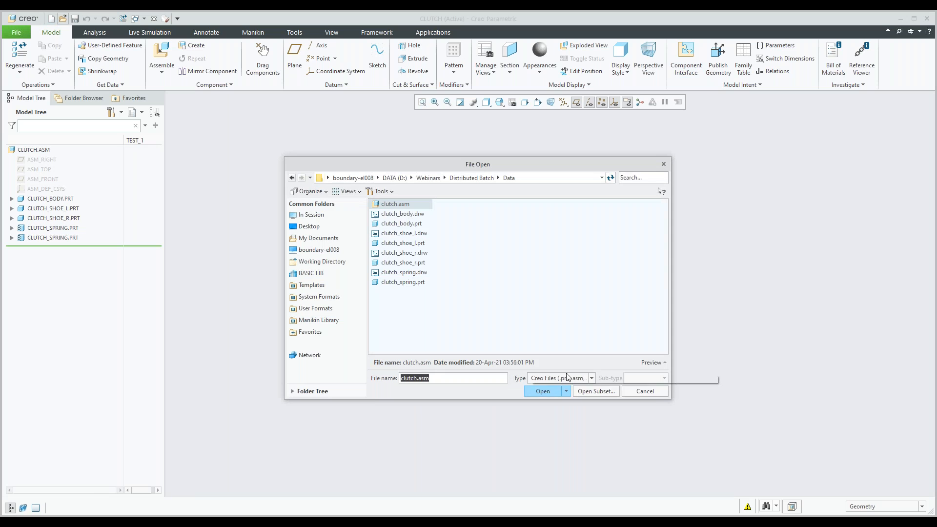
click(564, 378)
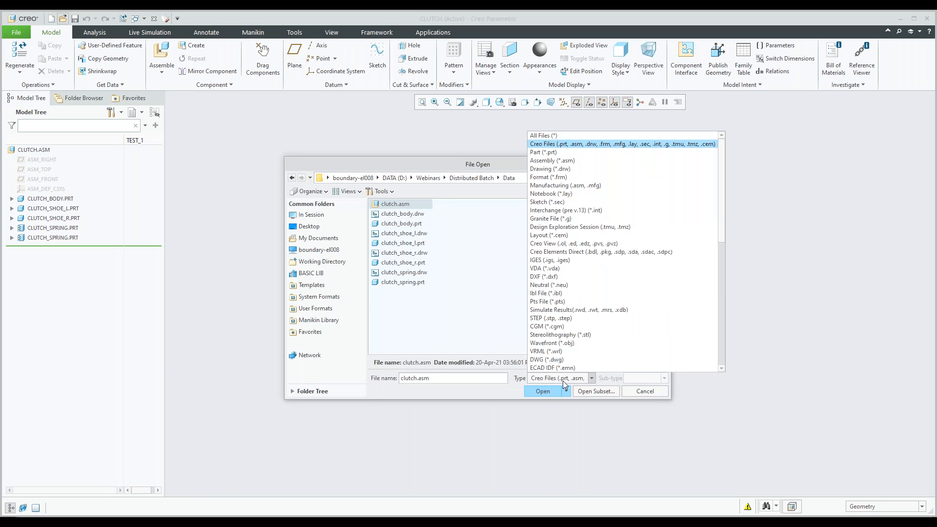
click(542, 135)
click(403, 223)
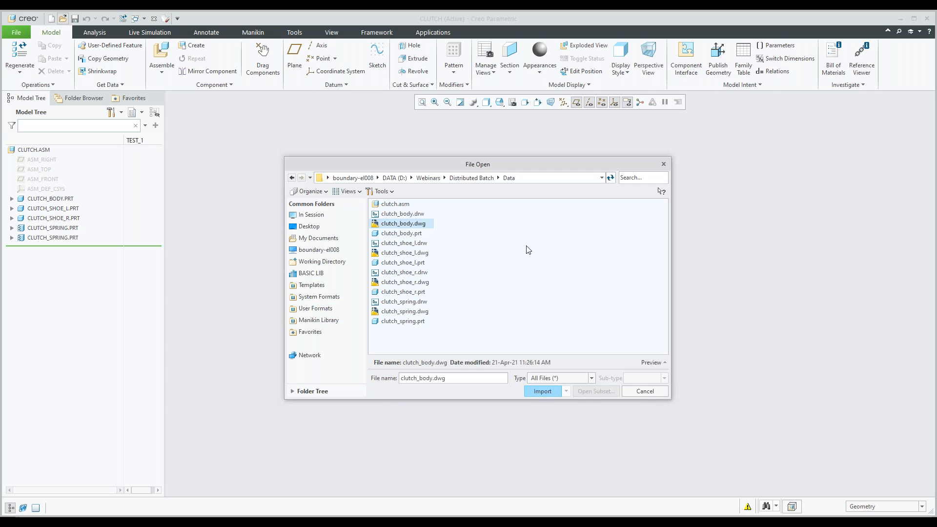
double_click(403, 225)
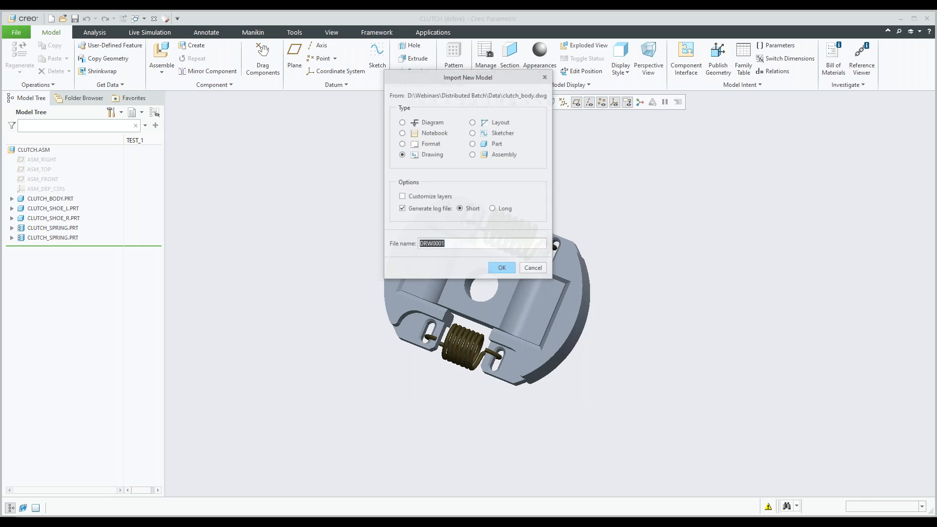
Step: Import the DWG as a drawing from Model Space with dimensions as dimensions, and view the sheet
click(502, 268)
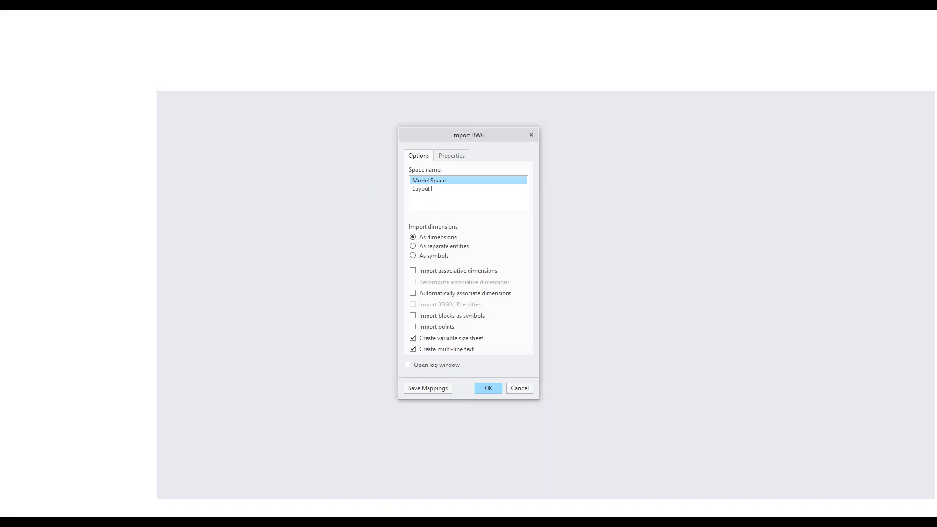
click(485, 388)
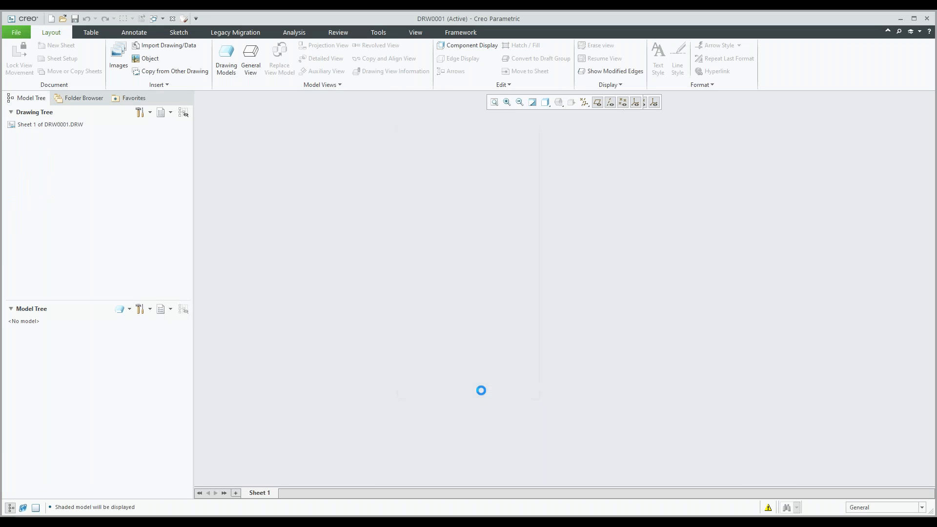
scroll(411, 262, up, 3)
scroll(410, 263, down, 6)
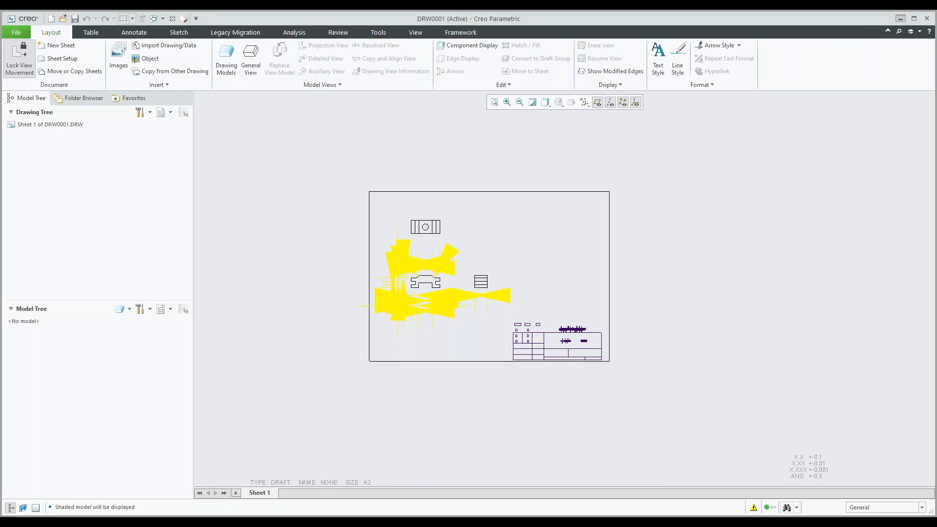
Step: Minimize both Creo Parametric windows, switch to the Data folder in File Explorer and open clutch_shoe_r.dwg in ZWCAD
click(900, 18)
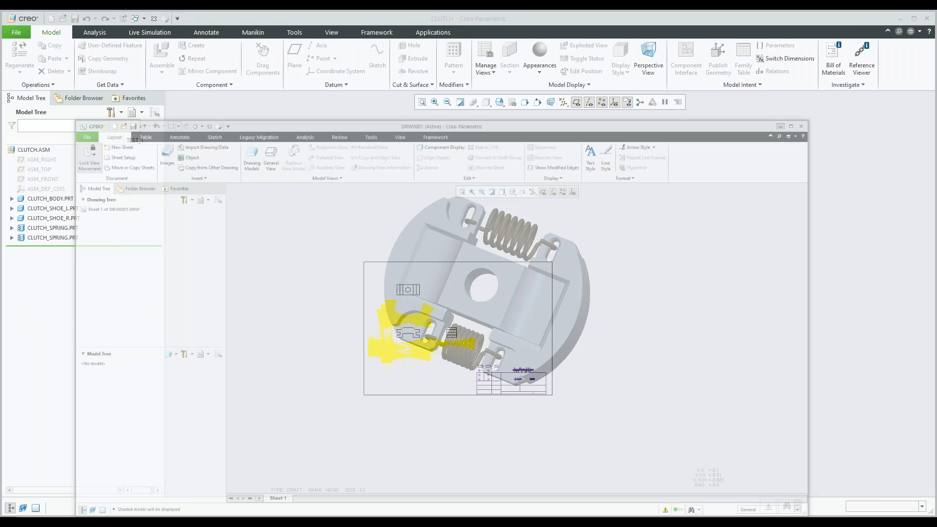
click(900, 19)
click(344, 479)
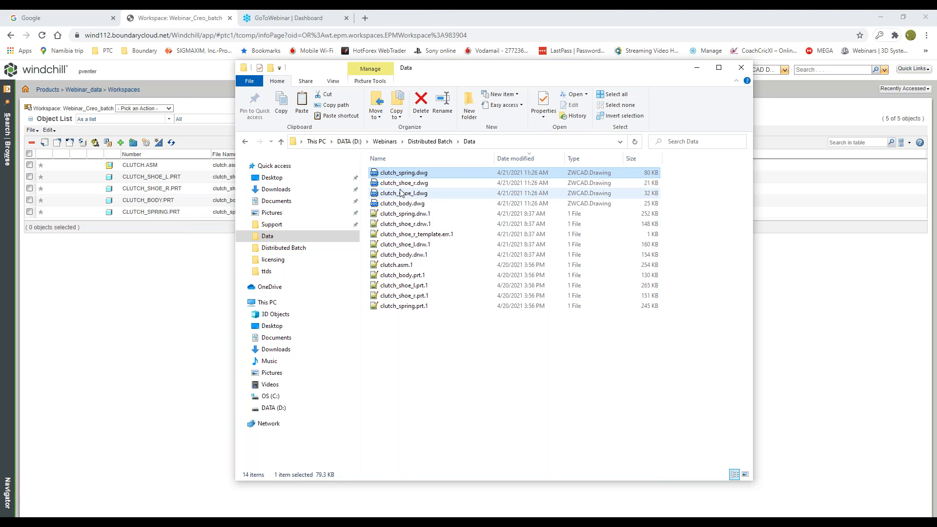
click(404, 187)
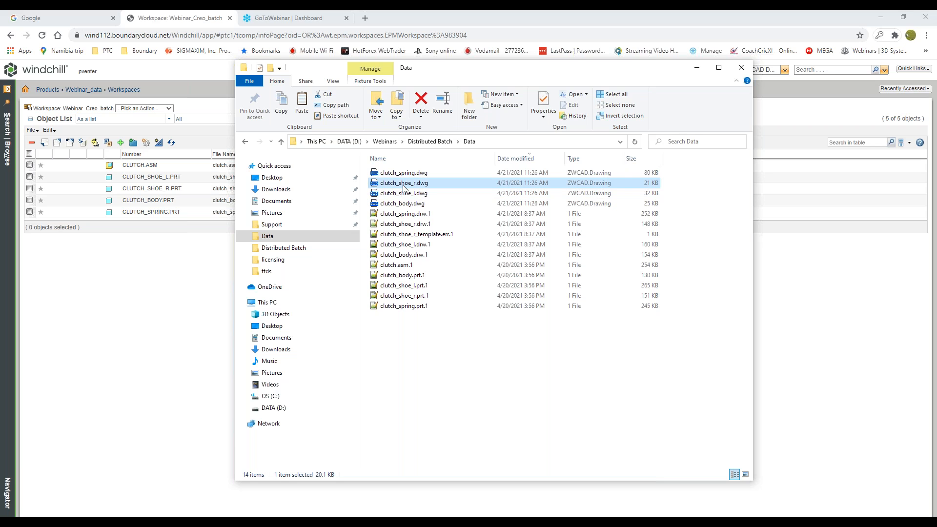
double_click(403, 187)
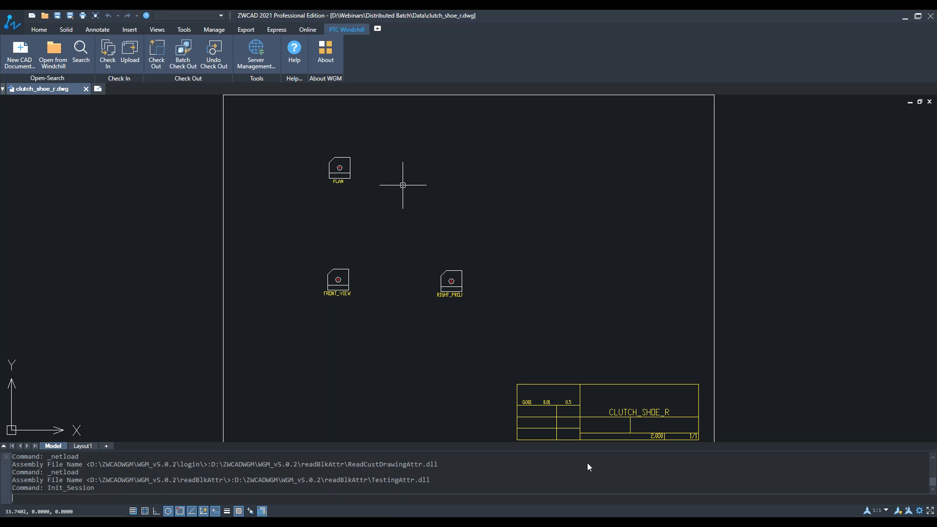
Step: Switch to the Data folder in File Explorer and open clutch_body.dwg in ZWCAD
mouse_move(328, 516)
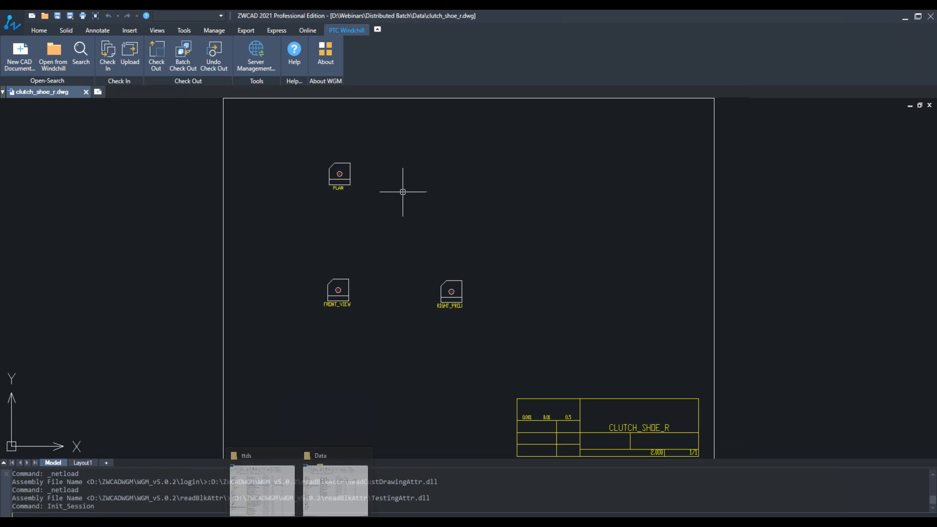
click(322, 497)
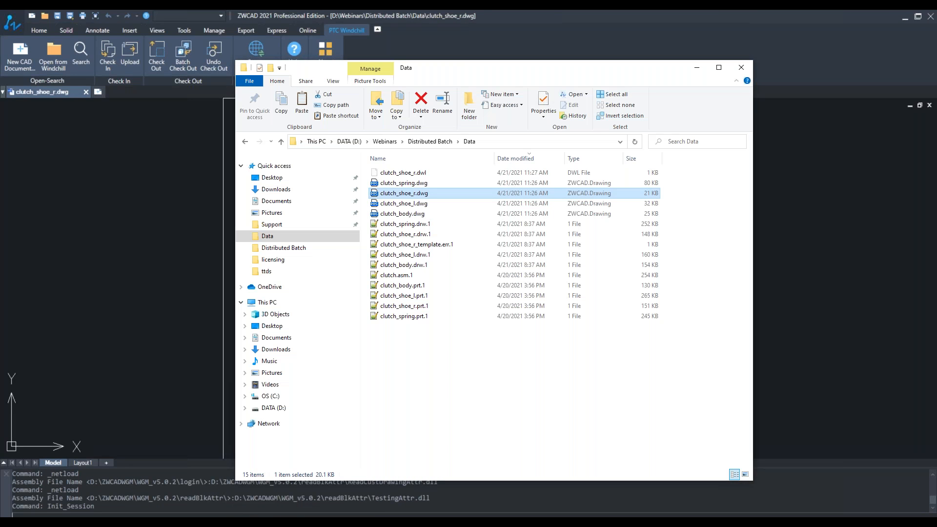
click(400, 215)
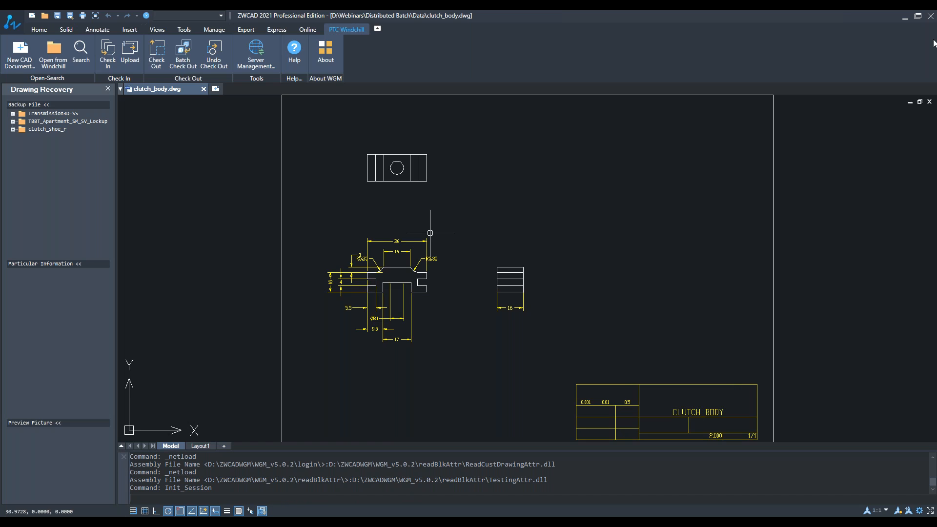
Step: Dismiss the License window and close the ZWCAD session showing clutch_body.dwg
click(905, 21)
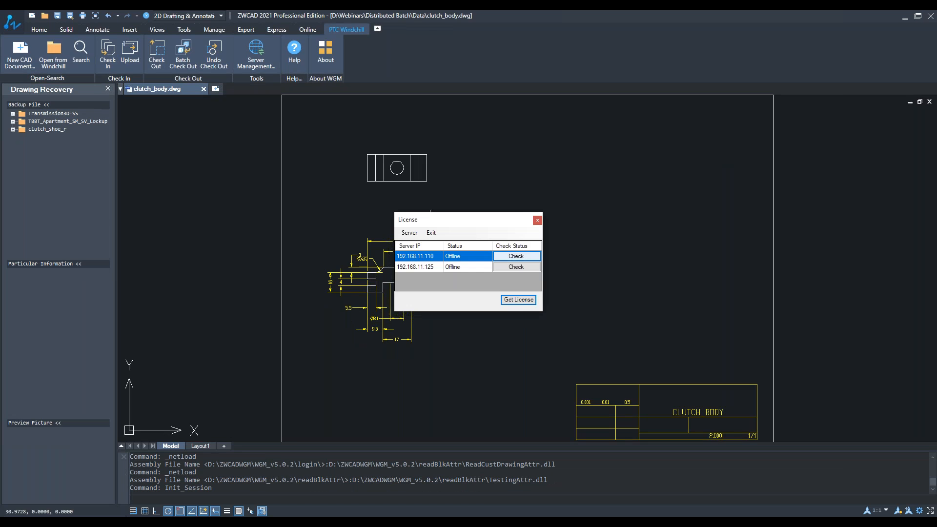
click(537, 220)
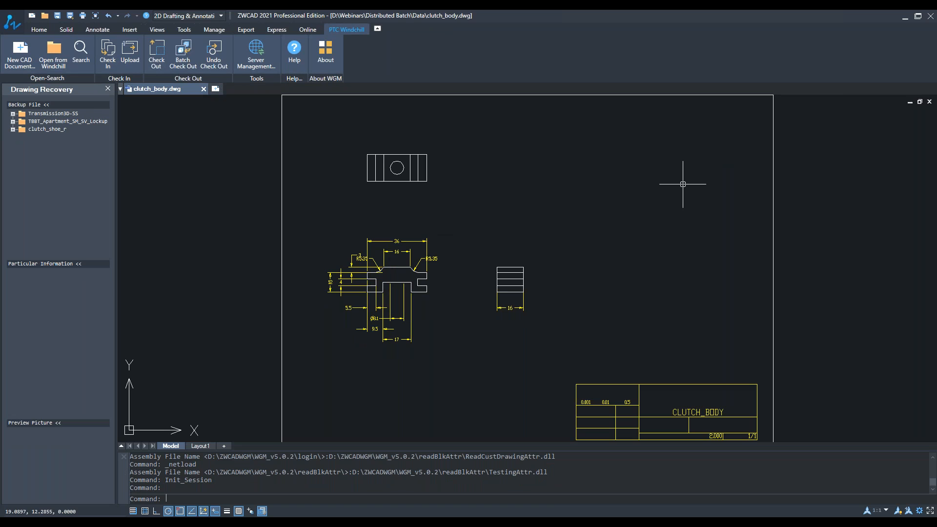
click(932, 19)
click(932, 18)
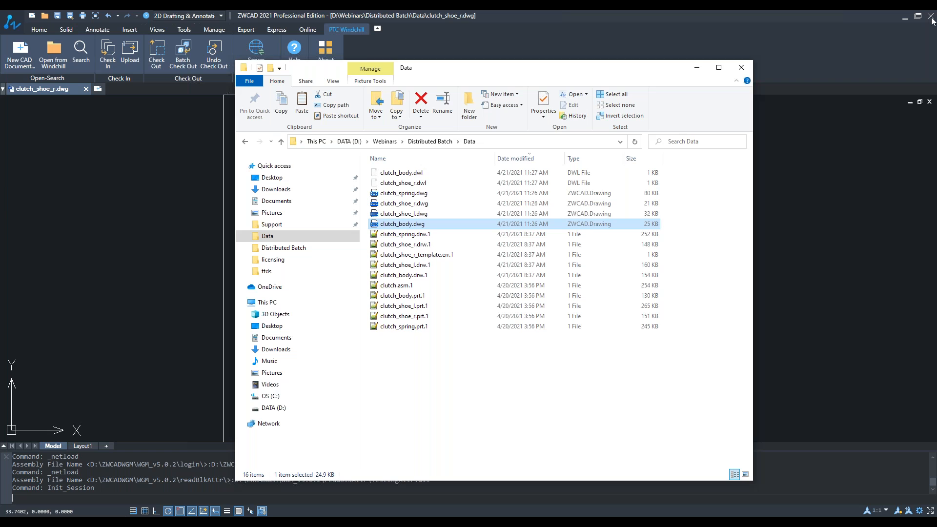
Step: Minimize File Explorer, start a new task group in Creo Distributed Batch and examine the available task types, including ModelCHECK and the PDF exports
click(697, 72)
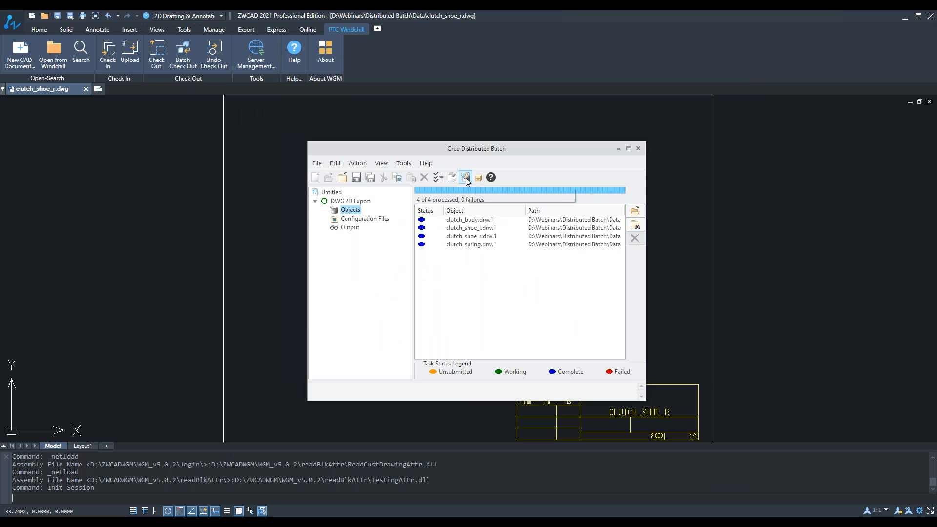
click(452, 179)
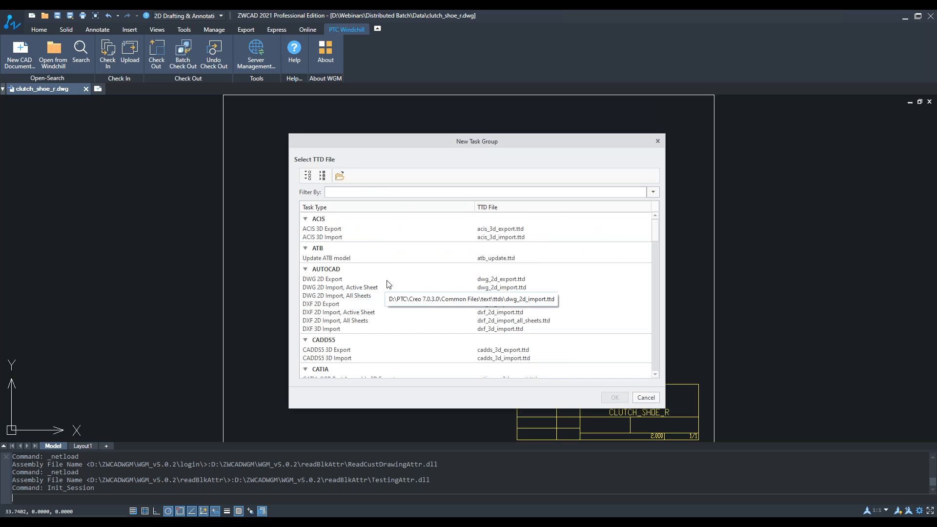
scroll(388, 285, down, 2)
scroll(389, 284, down, 2)
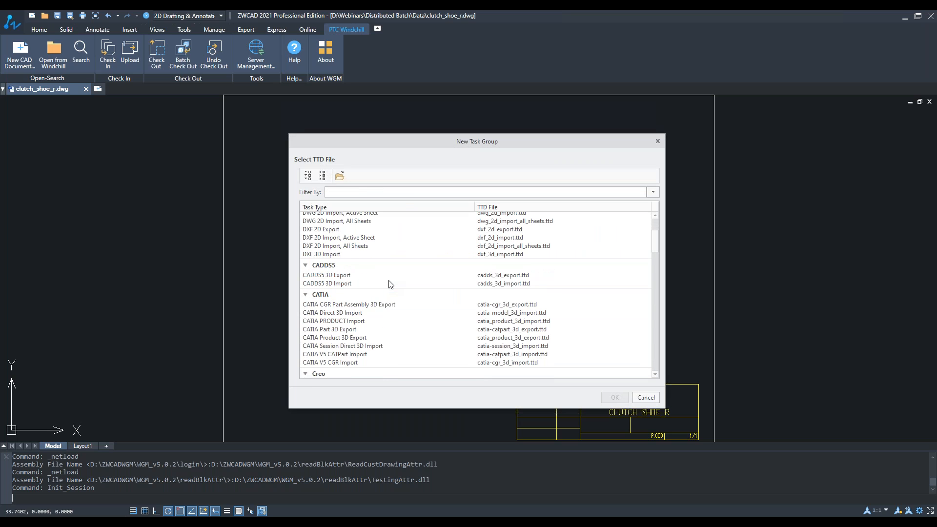
scroll(390, 282, down, 1)
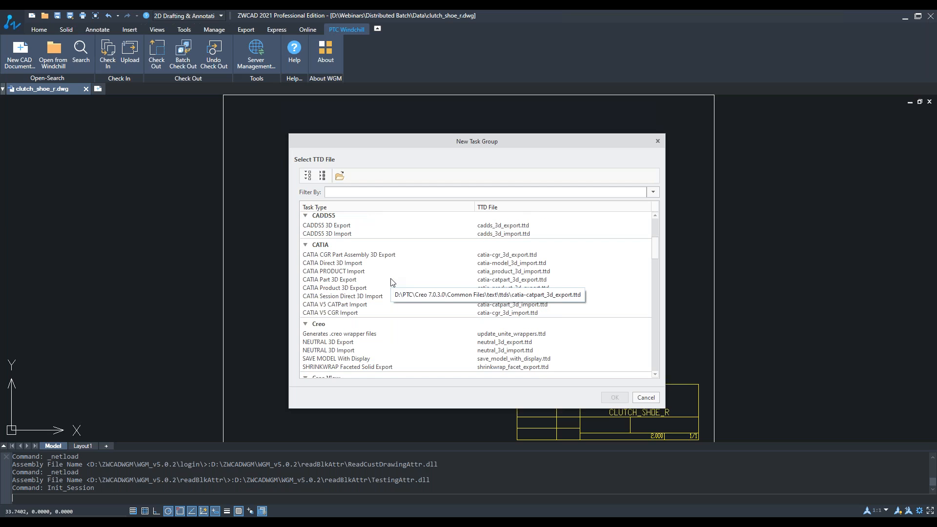
scroll(396, 281, down, 2)
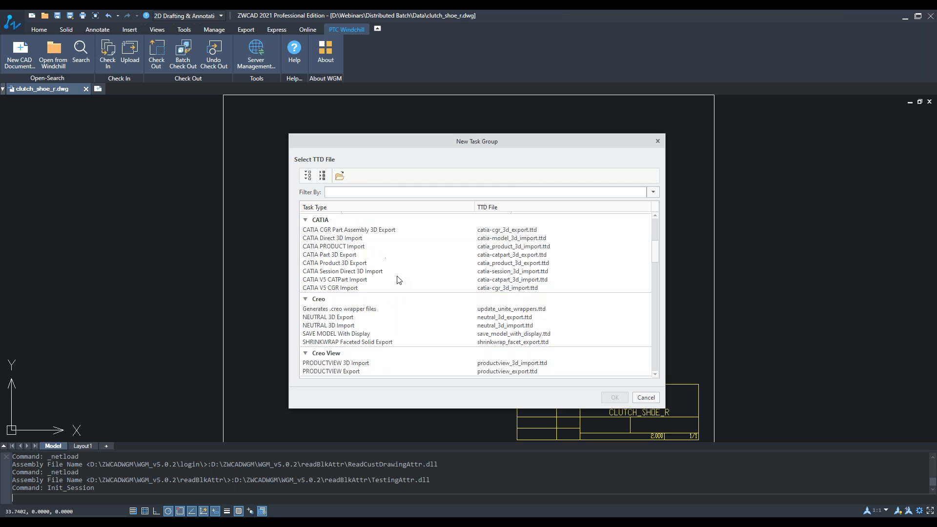
scroll(397, 280, down, 9)
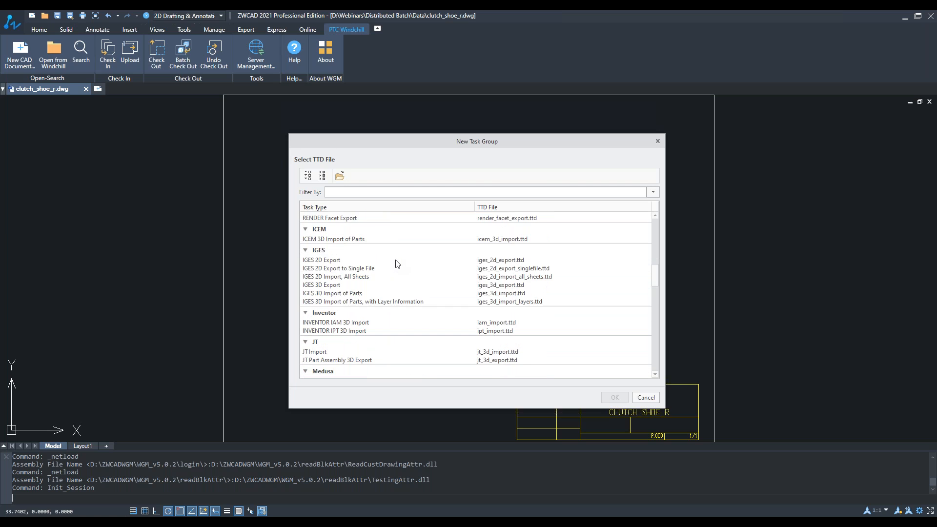
scroll(396, 263, down, 3)
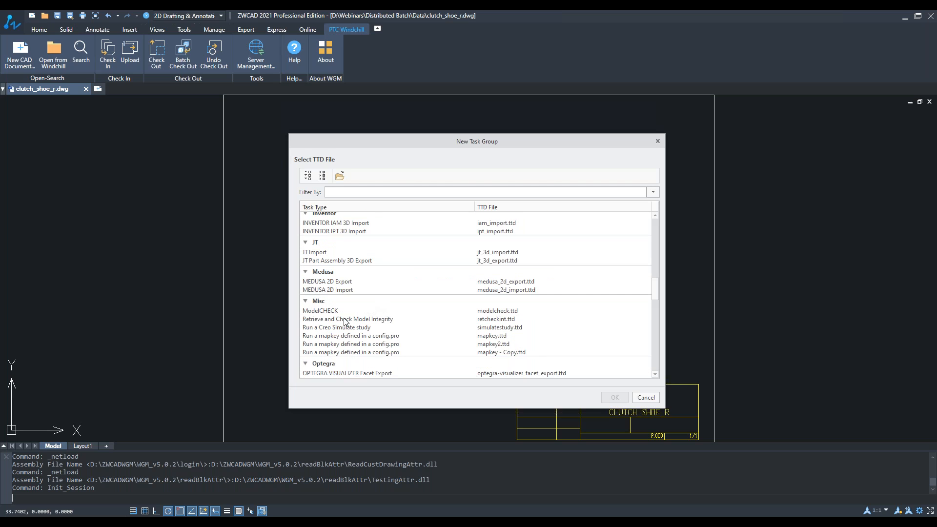
click(317, 311)
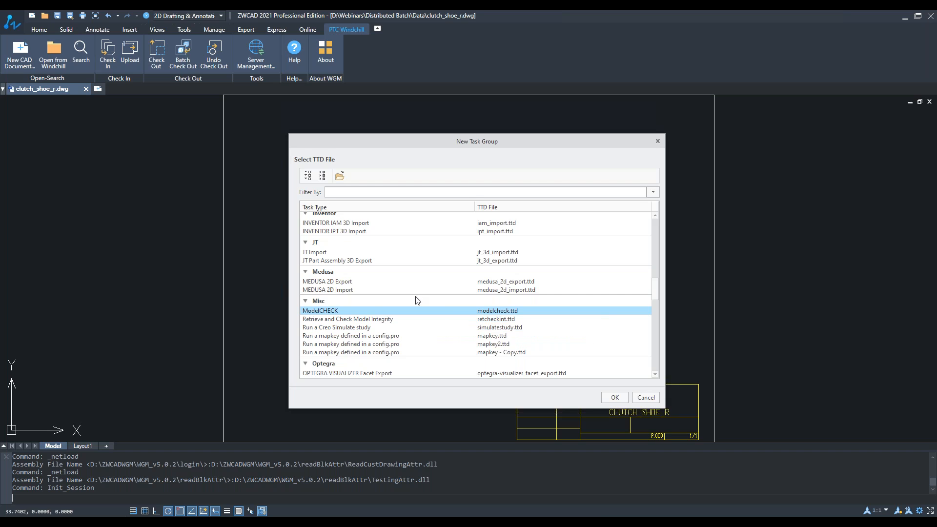
scroll(415, 299, down, 3)
scroll(407, 298, down, 2)
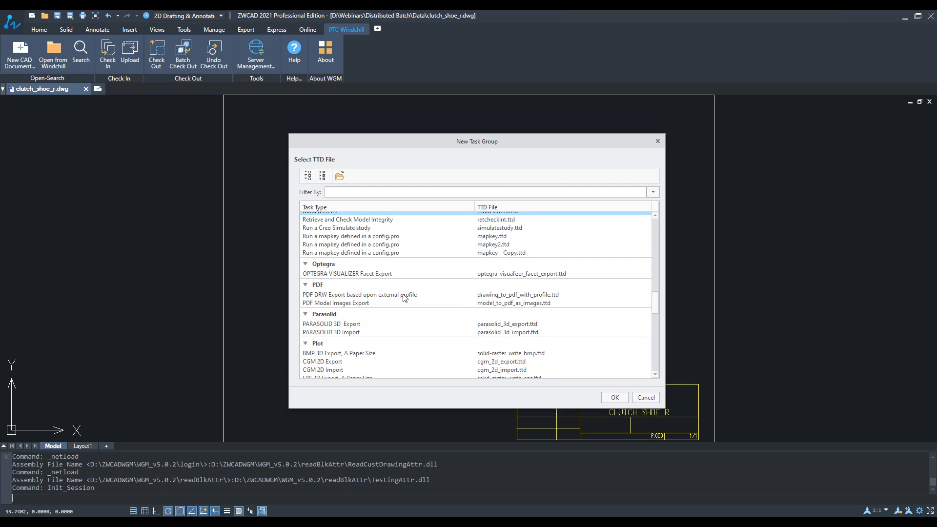
scroll(401, 299, down, 1)
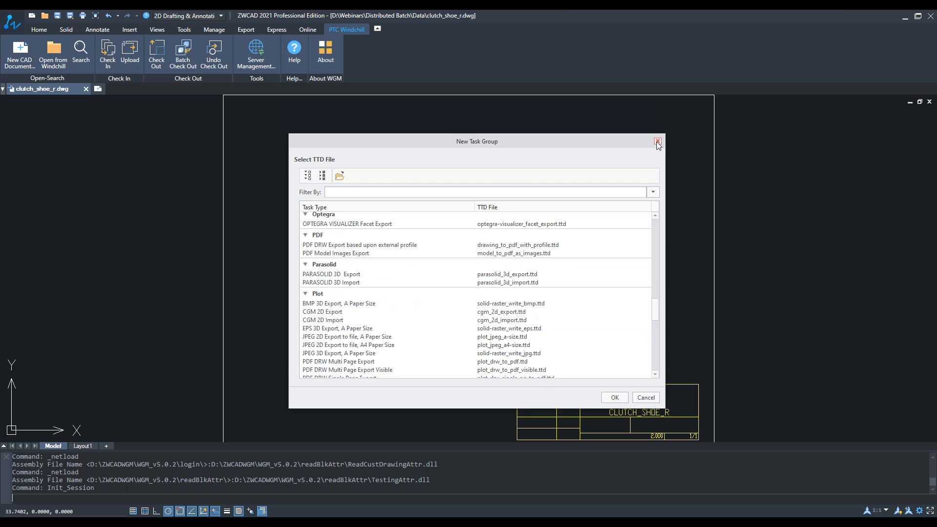
Step: Dismiss the License window and close the ZWCAD session showing clutch_shoe_r.dwg
click(930, 14)
click(930, 14)
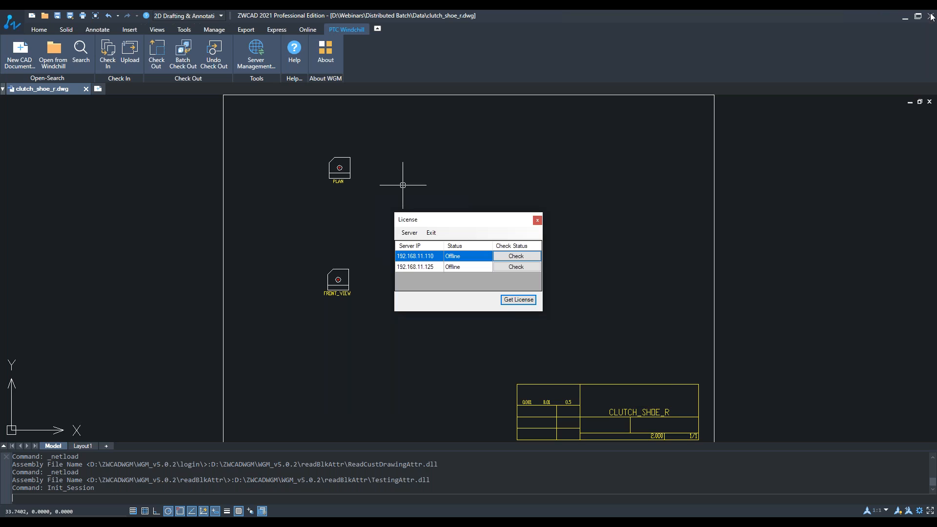
click(537, 220)
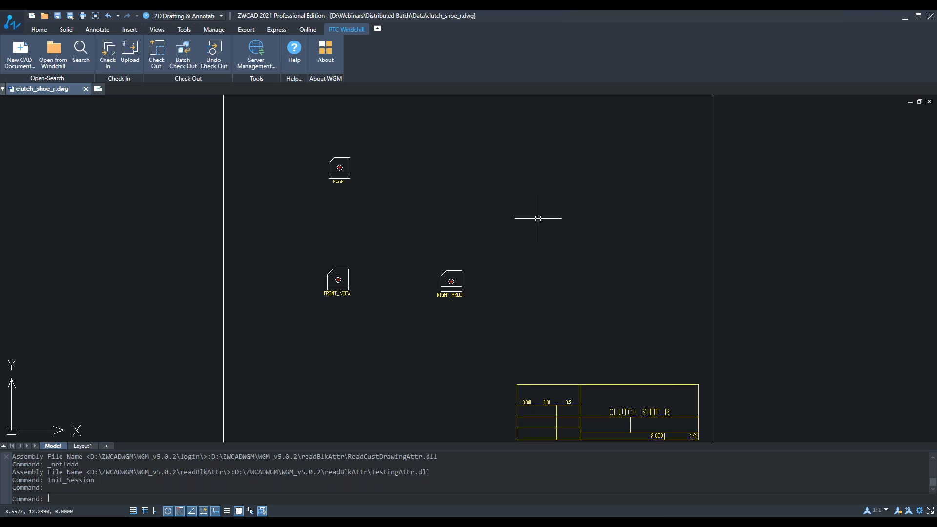
click(930, 17)
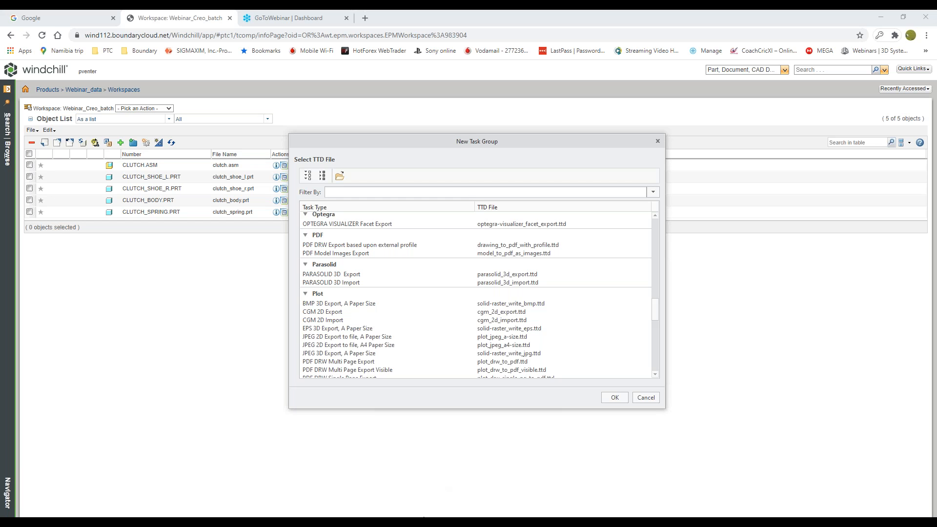
Step: Switch to the PowerPoint presentation and show the Q&A slide
click(423, 520)
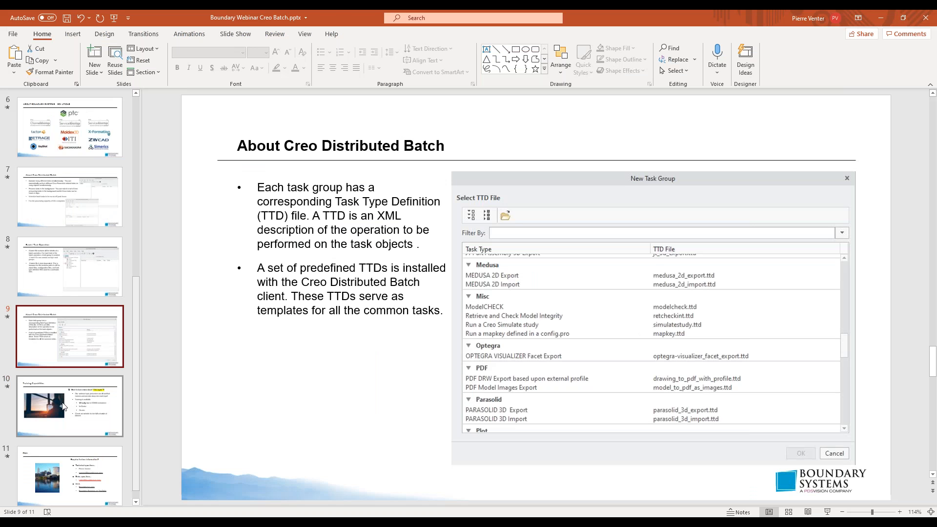
click(73, 451)
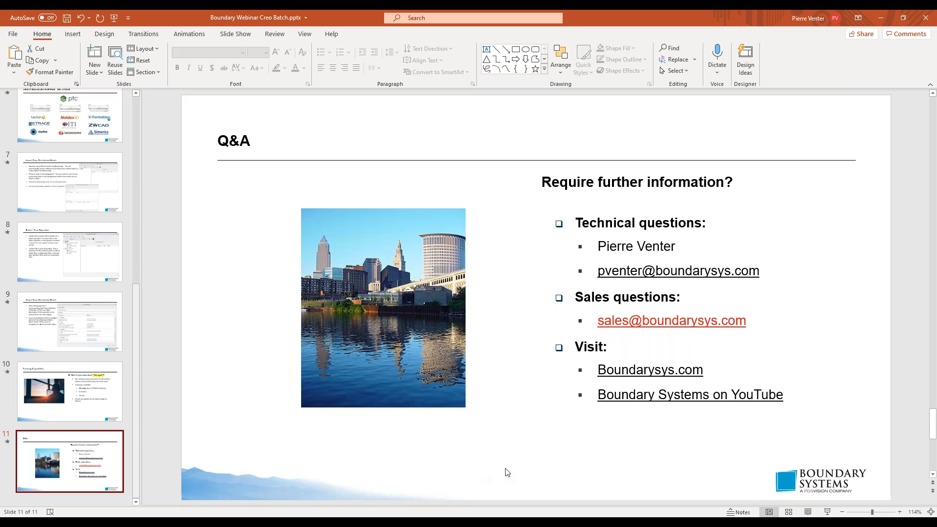
Step: Switch to Creo Distributed Batch, cancel the new task group and open Server Management
mouse_move(490, 522)
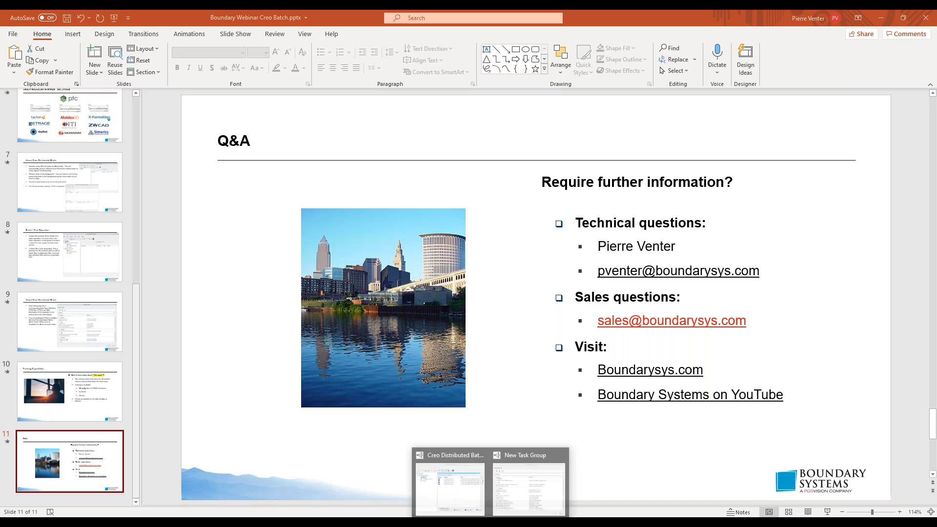
click(532, 453)
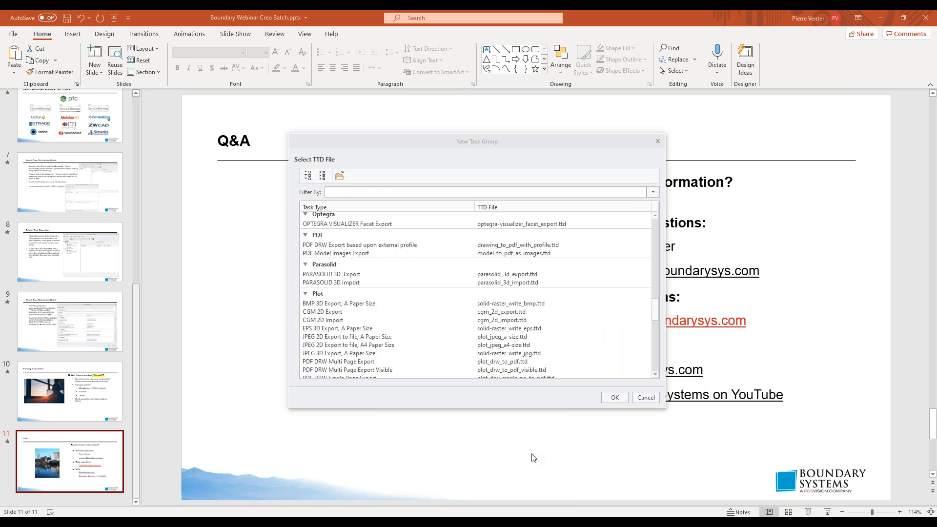
click(645, 398)
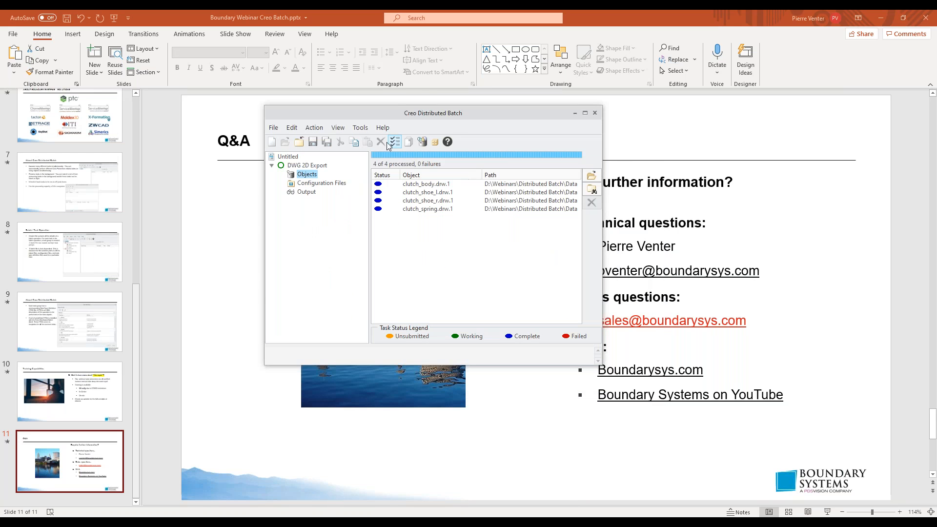
click(364, 128)
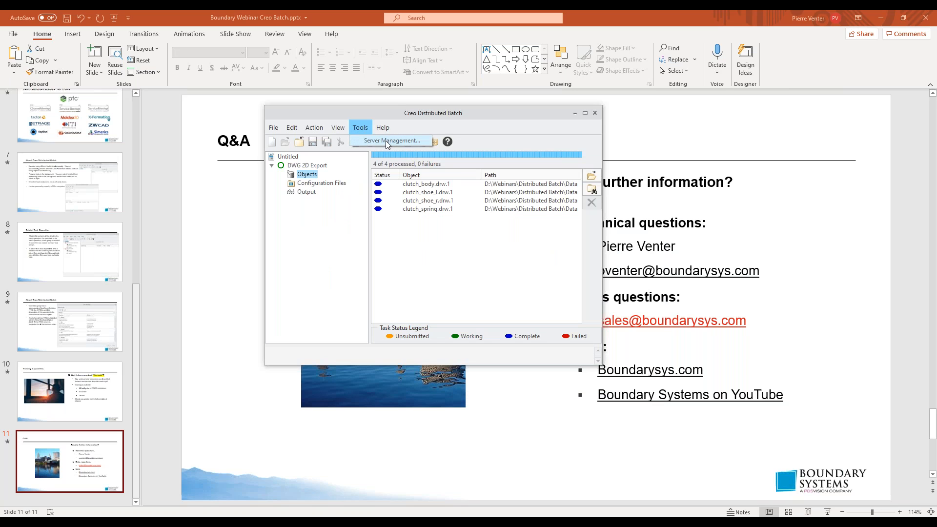